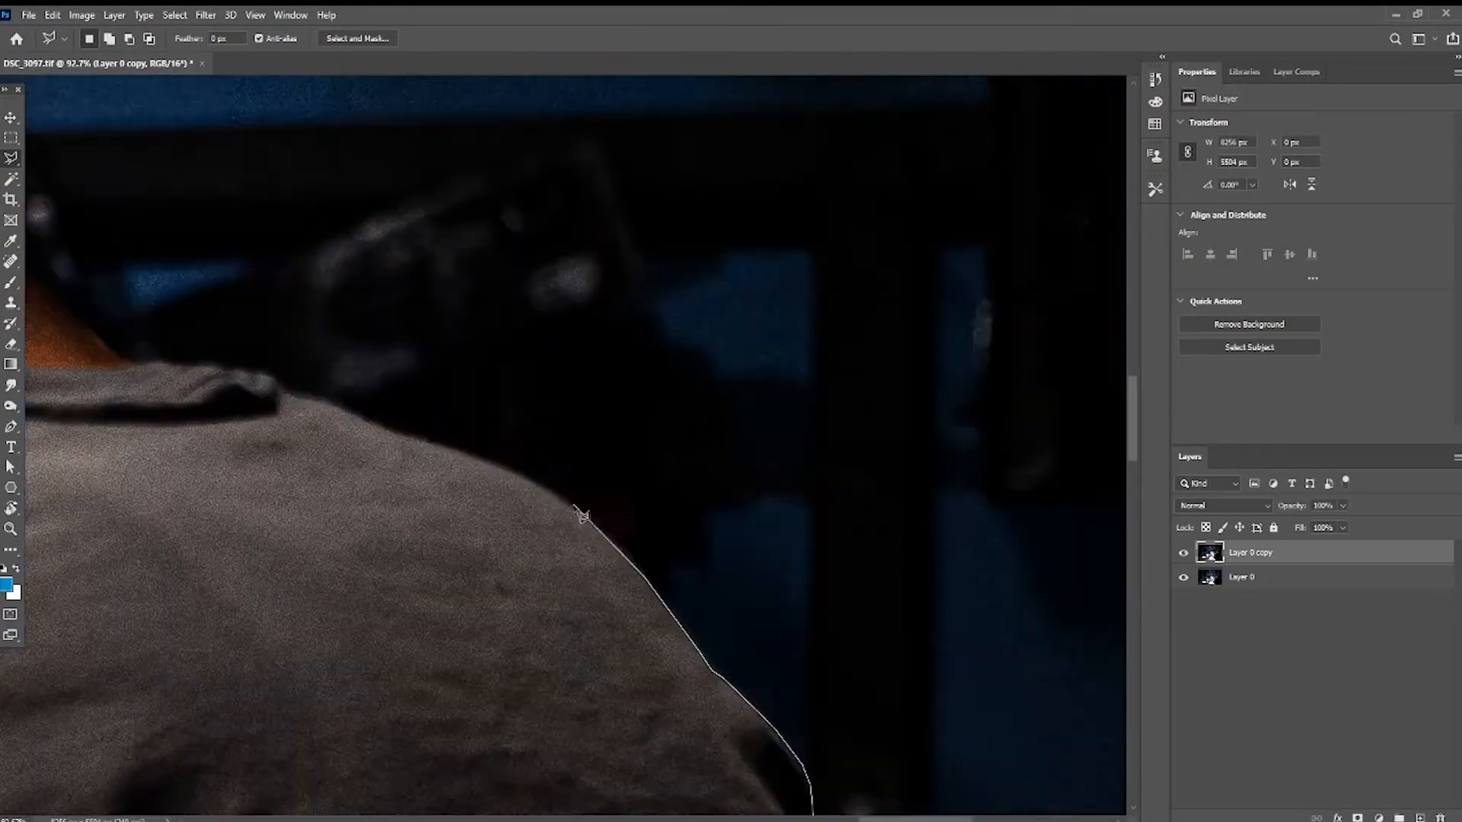
- Trace a polygonal lasso selection around the welder's shoulder, torch hose and gloved hand
mouse_move(715, 175)
left_mouse_down()
mouse_move(628, 267)
mouse_move(558, 299)
mouse_move(495, 229)
mouse_move(384, 407)
left_mouse_up()
left_click_drag(166, 324, 596, 421)
mouse_move(268, 298)
left_mouse_down()
mouse_move(721, 565)
mouse_move(576, 543)
mouse_move(539, 672)
mouse_move(547, 529)
mouse_move(1083, 763)
mouse_move(613, 355)
mouse_move(776, 577)
mouse_move(1072, 759)
mouse_move(733, 514)
mouse_move(777, 552)
left_mouse_up()
left_click_drag(960, 642, 843, 304)
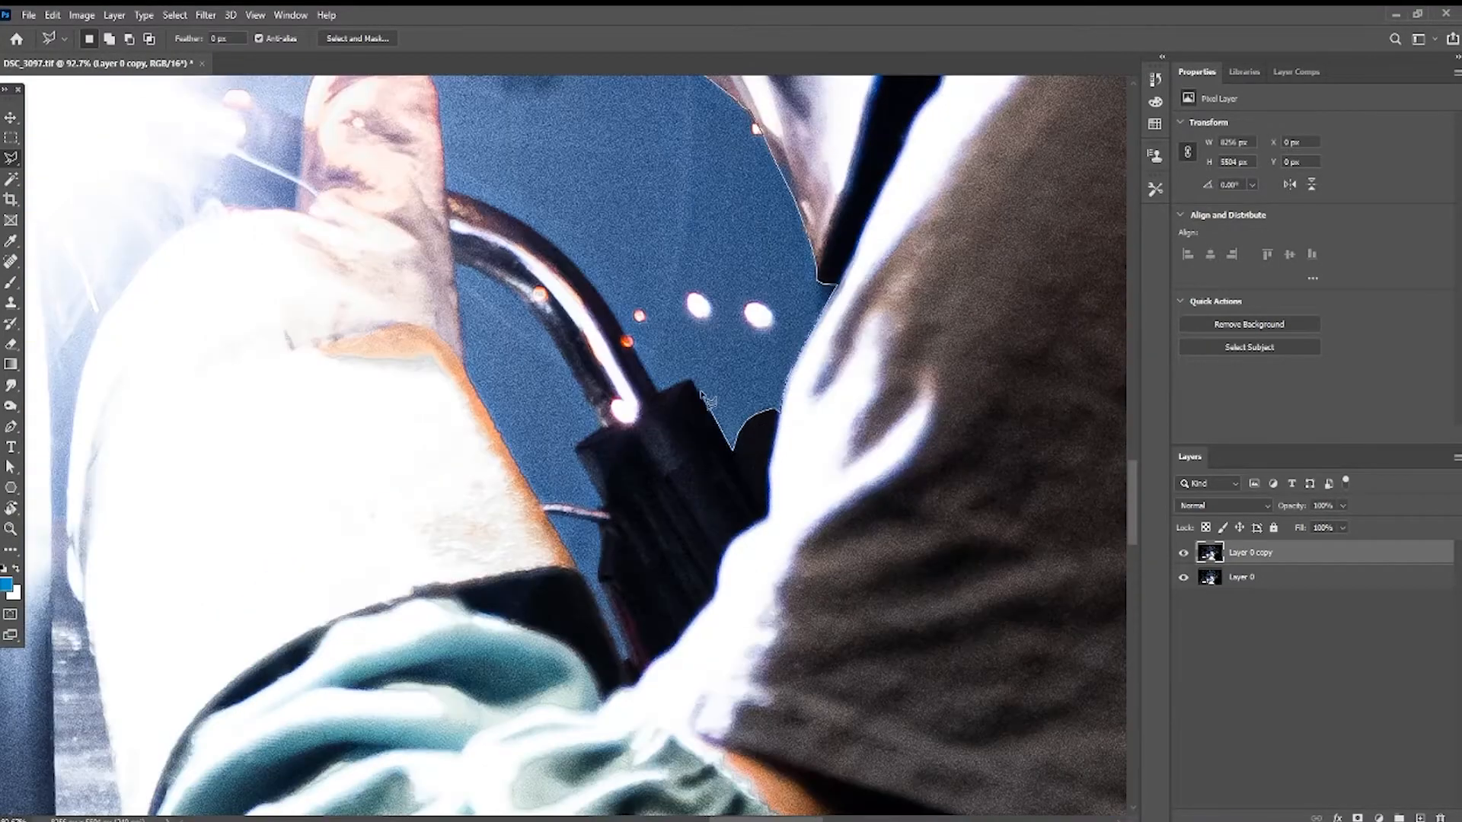
left_click(692, 393)
scroll(904, 533, "down", 5)
scroll(904, 533, "up", 5)
left_click(215, 364)
left_click(133, 444)
left_click_drag(134, 453, 832, 473)
scroll(731, 495, "down", 5)
scroll(899, 489, "up", 4)
scroll(872, 490, "down", 4)
scroll(715, 533, "up", 5)
left_click(709, 219)
left_click(689, 215)
left_click(679, 226)
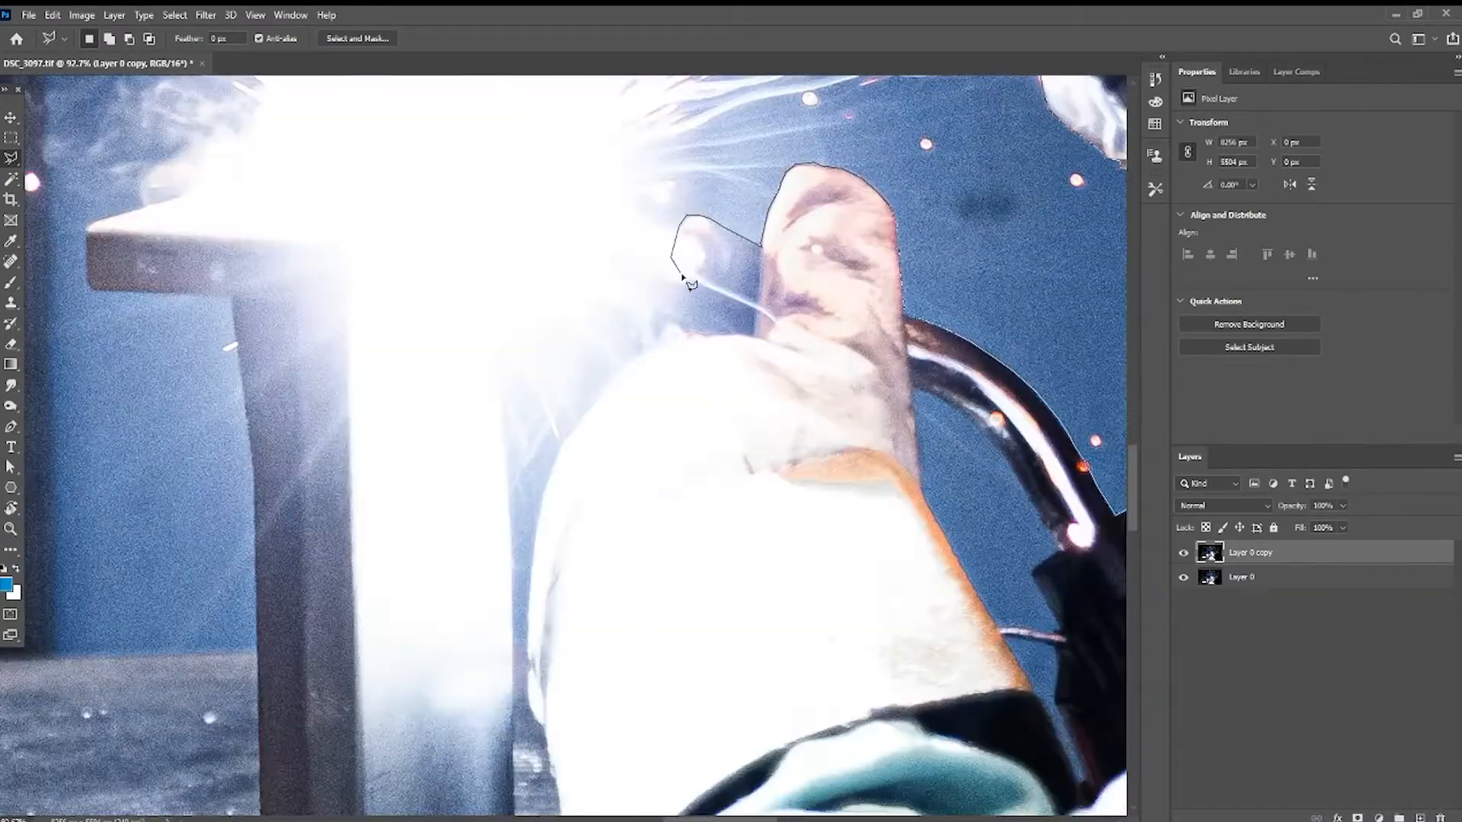
- Continue the lasso down the sleeve and along the table edge, running outside the canvas, and close the welder selection
mouse_move(618, 374)
left_mouse_down()
mouse_move(538, 542)
mouse_move(569, 766)
mouse_move(623, 488)
left_mouse_up()
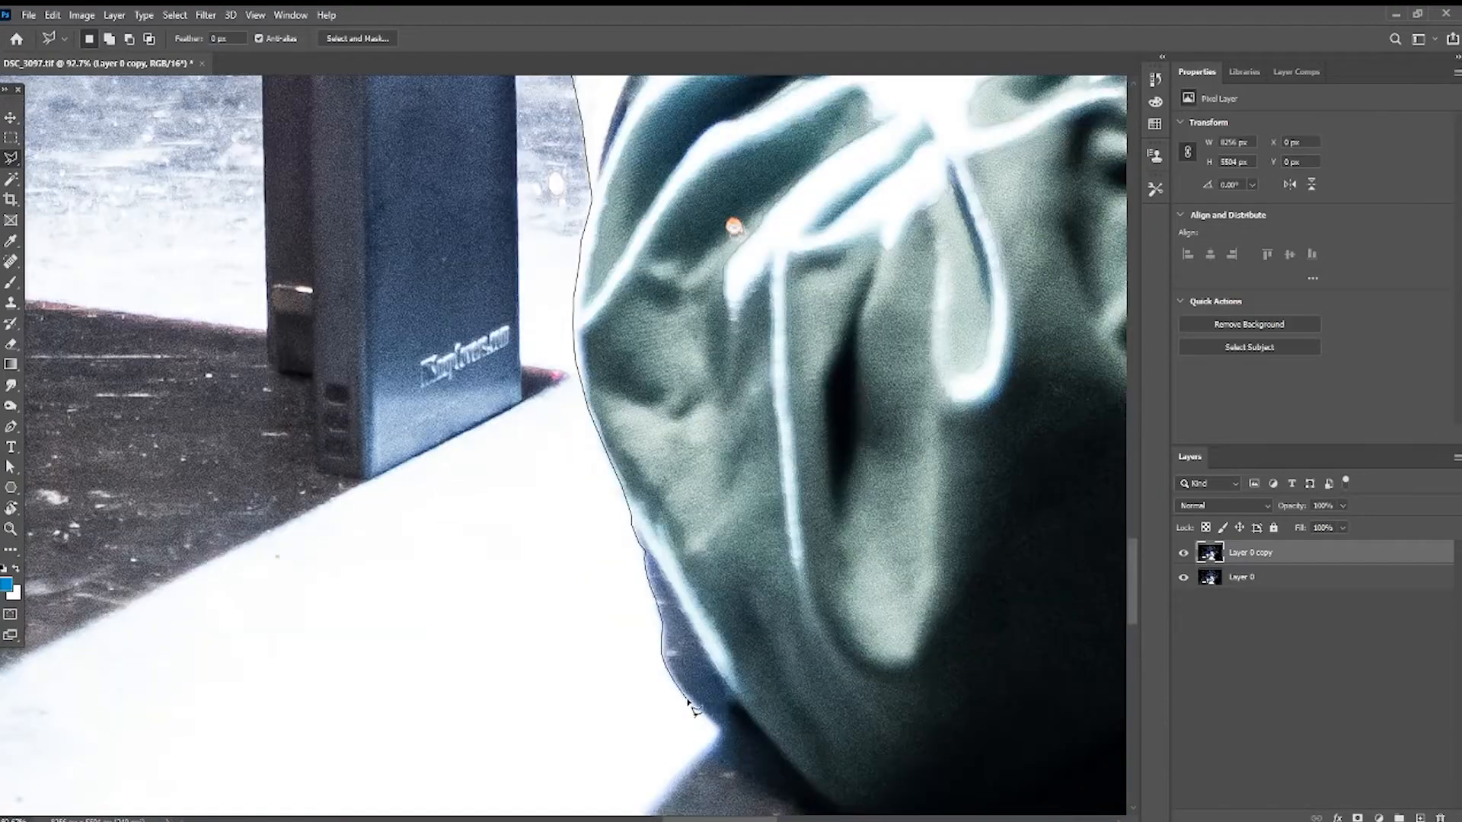
left_click_drag(670, 716, 499, 419)
left_click(473, 559)
left_click(767, 715)
left_click_drag(770, 718, 617, 115)
left_click(921, 351)
scroll(815, 685, "down", 5)
scroll(815, 761, "up", 5)
scroll(751, 501, "down", 4)
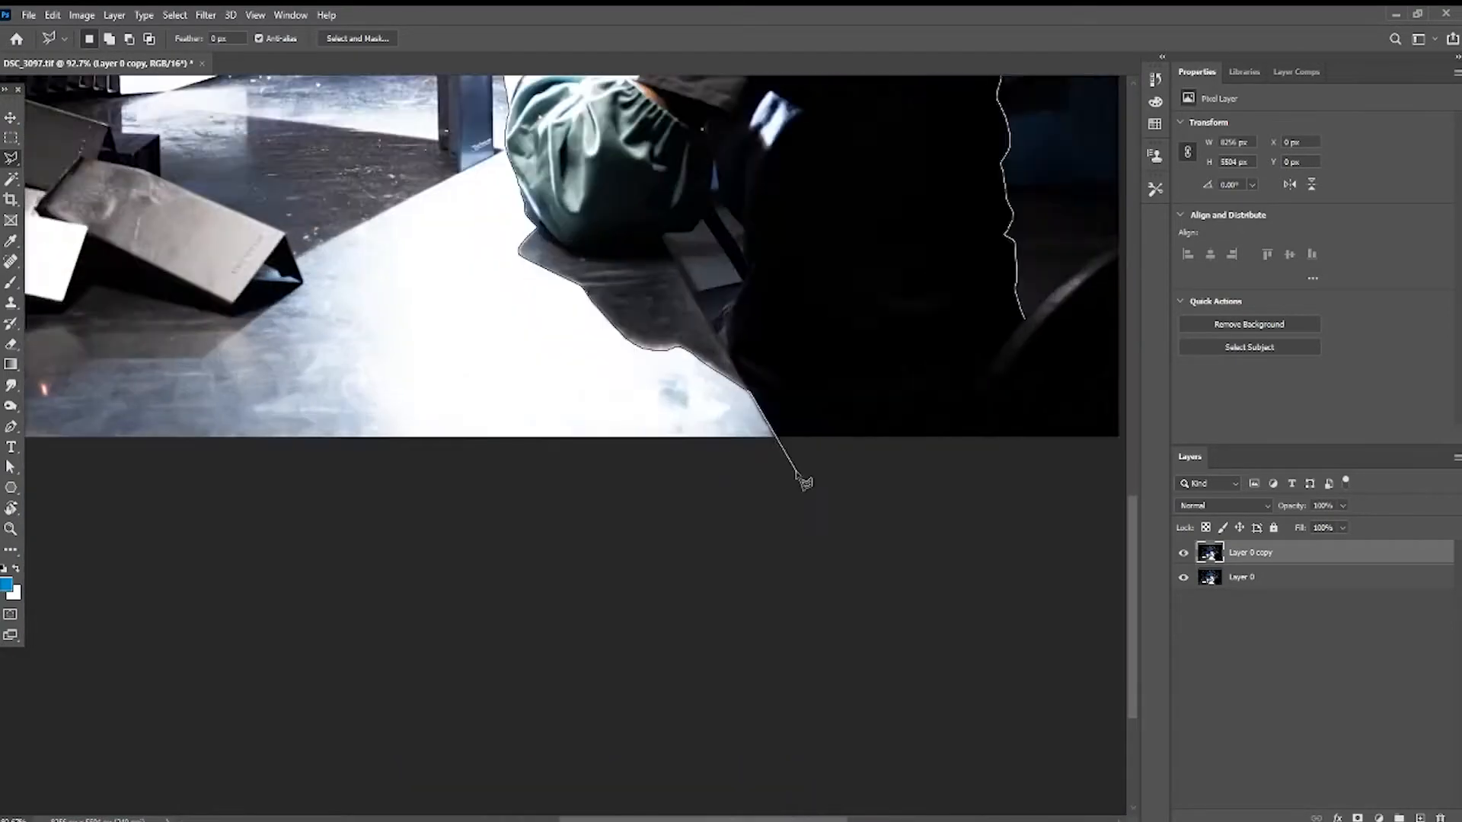
left_click(752, 501)
left_click(1093, 495)
scroll(1066, 267, "up", 5)
left_click(725, 195)
left_click(639, 294)
left_click(447, 435)
left_click(209, 646)
scroll(640, 507, "down", 6)
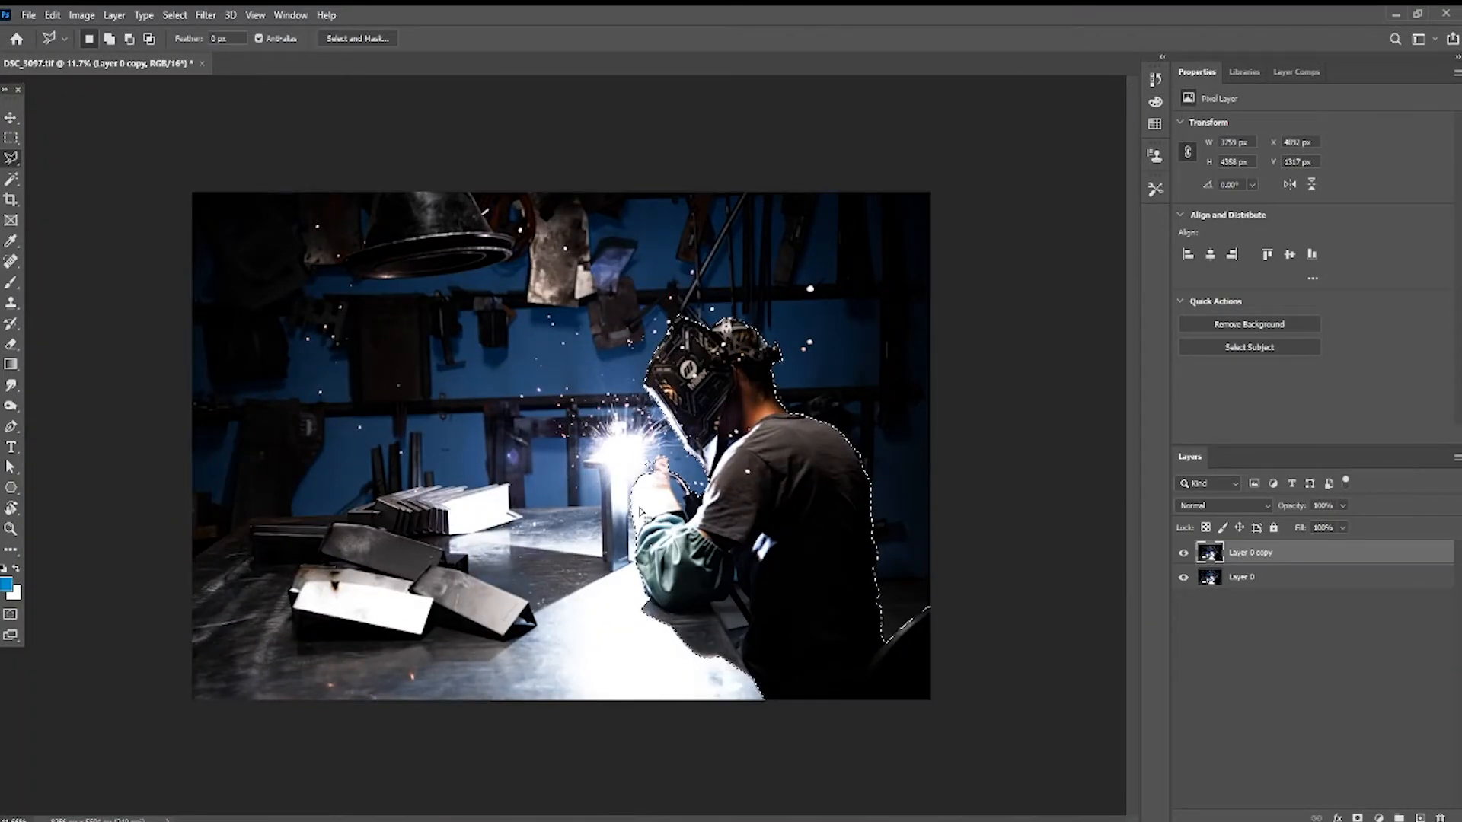
- Adjust the welder selection with a closed lasso polygon around the torch grip area
scroll(640, 512, "up", 6)
scroll(368, 358, "up", 1)
scroll(368, 358, "up", 2)
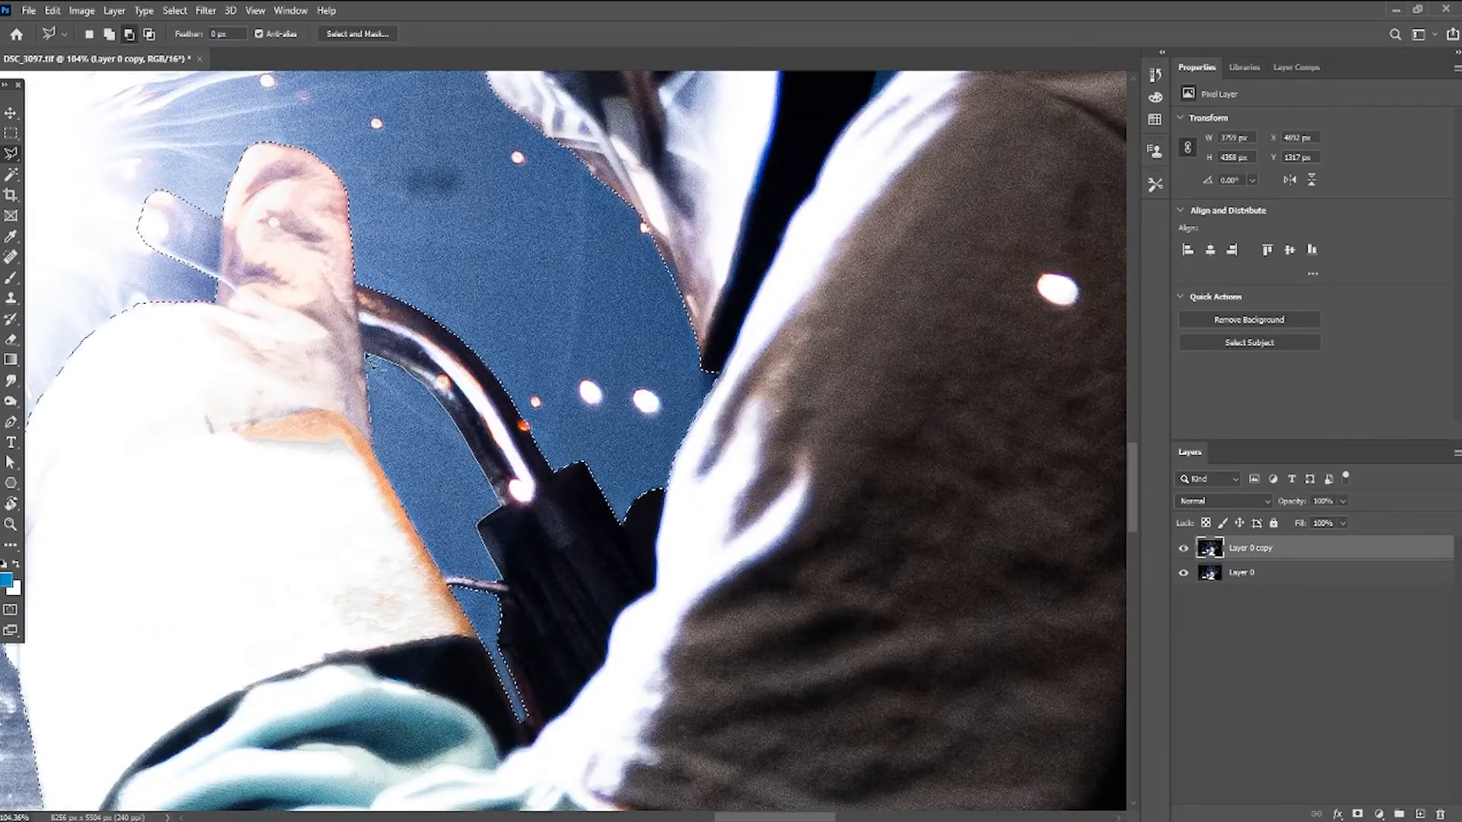
scroll(579, 488, "down", 6)
scroll(669, 655, "up", 6)
left_click(652, 648)
left_click(739, 624)
left_click(868, 597)
left_click(695, 324)
left_click(645, 386)
left_click(547, 389)
left_click(521, 400)
left_click(651, 648)
- Adjust the selection with another closed lasso polygon along the welder's shoulder edge
scroll(763, 195, "up", 3)
left_click(745, 210)
left_click(868, 599)
left_click(880, 495)
left_click(830, 445)
left_click(791, 382)
left_click(772, 327)
left_click(745, 210)
scroll(761, 251, "down", 10)
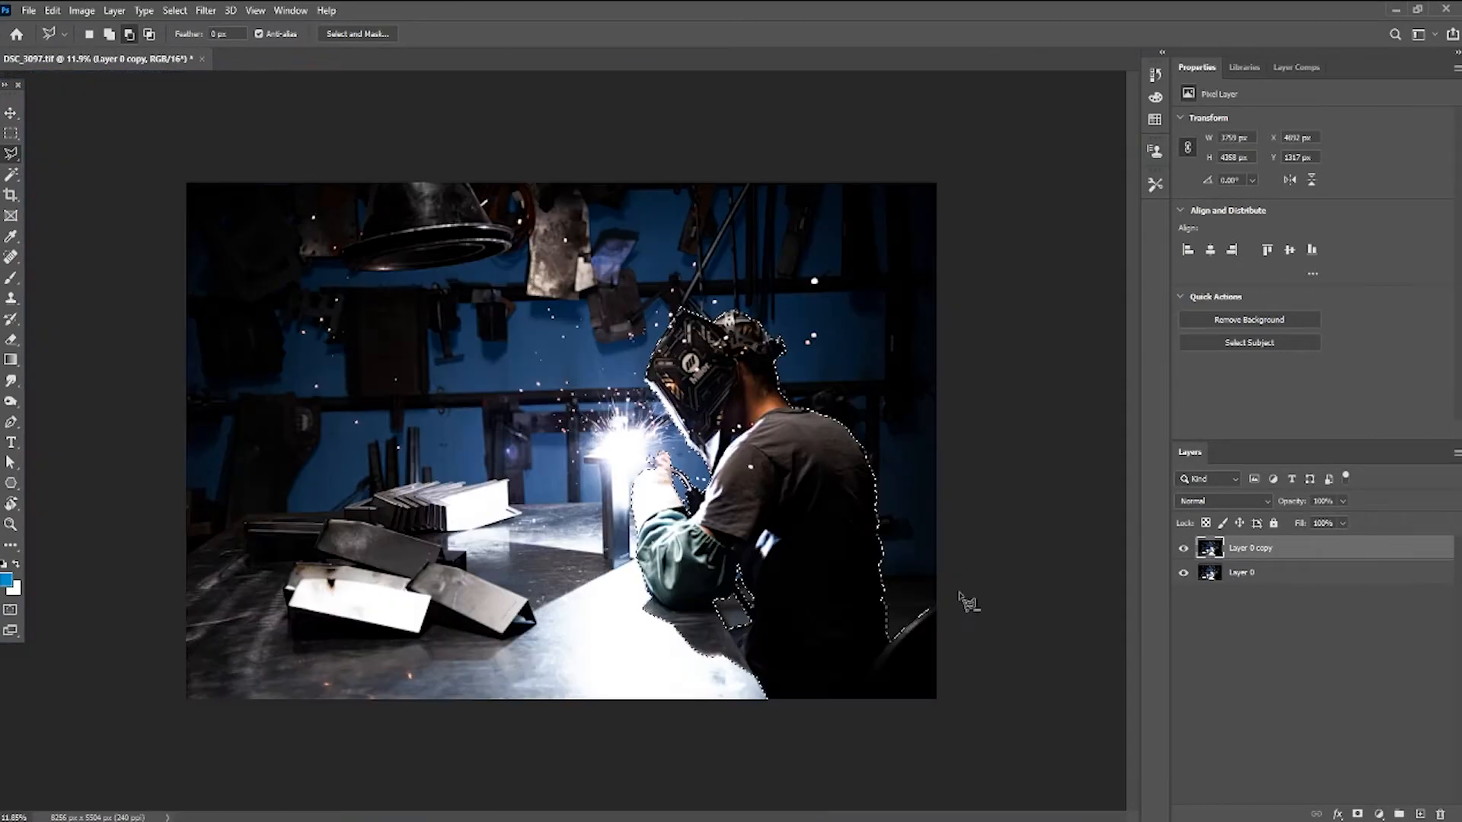
- Add a layer mask from the selection to Layer 0 copy and toggle Layer 0's visibility to check the cutout
left_click(1358, 814)
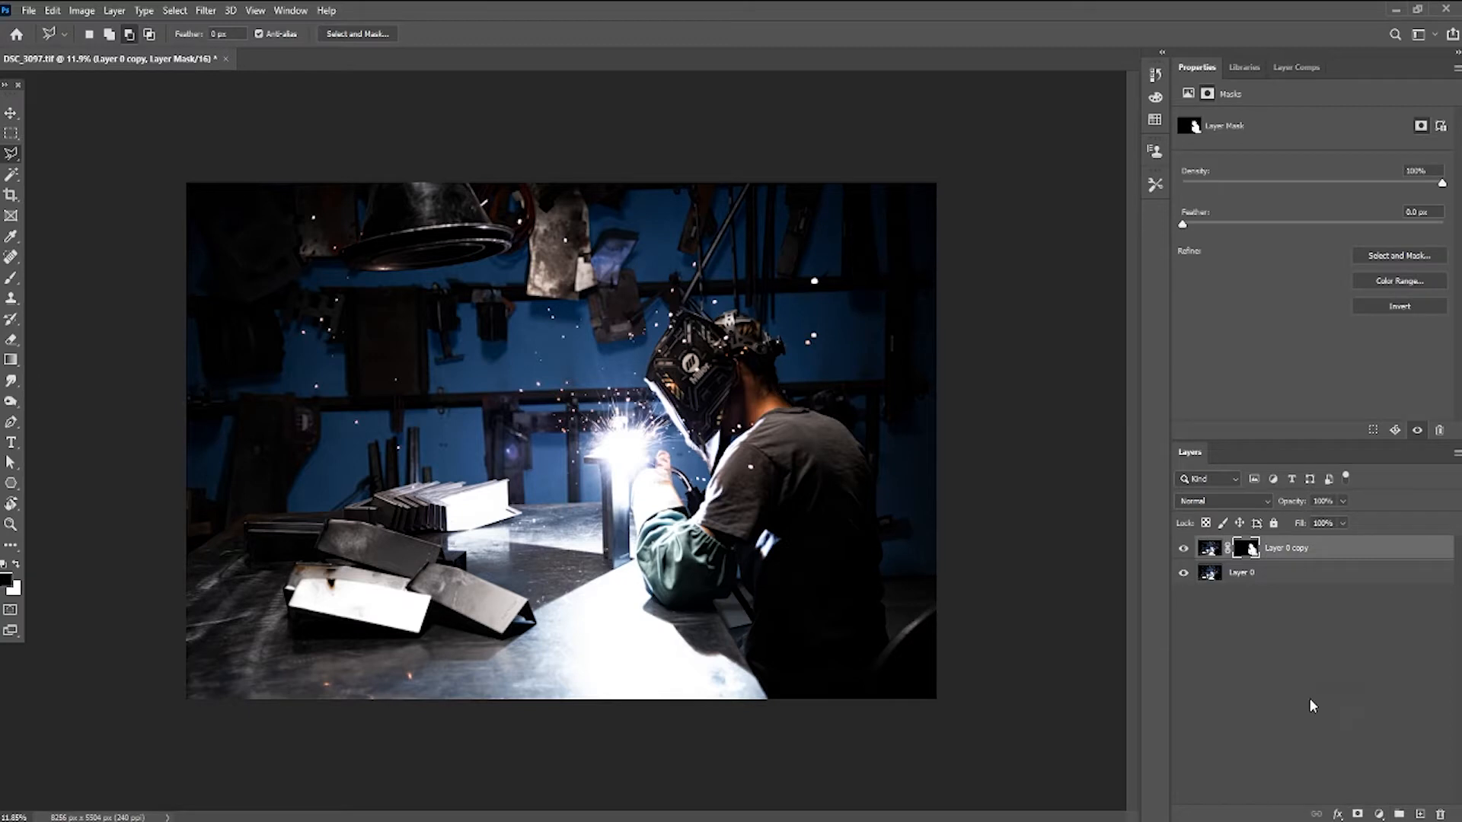
left_click(1183, 575)
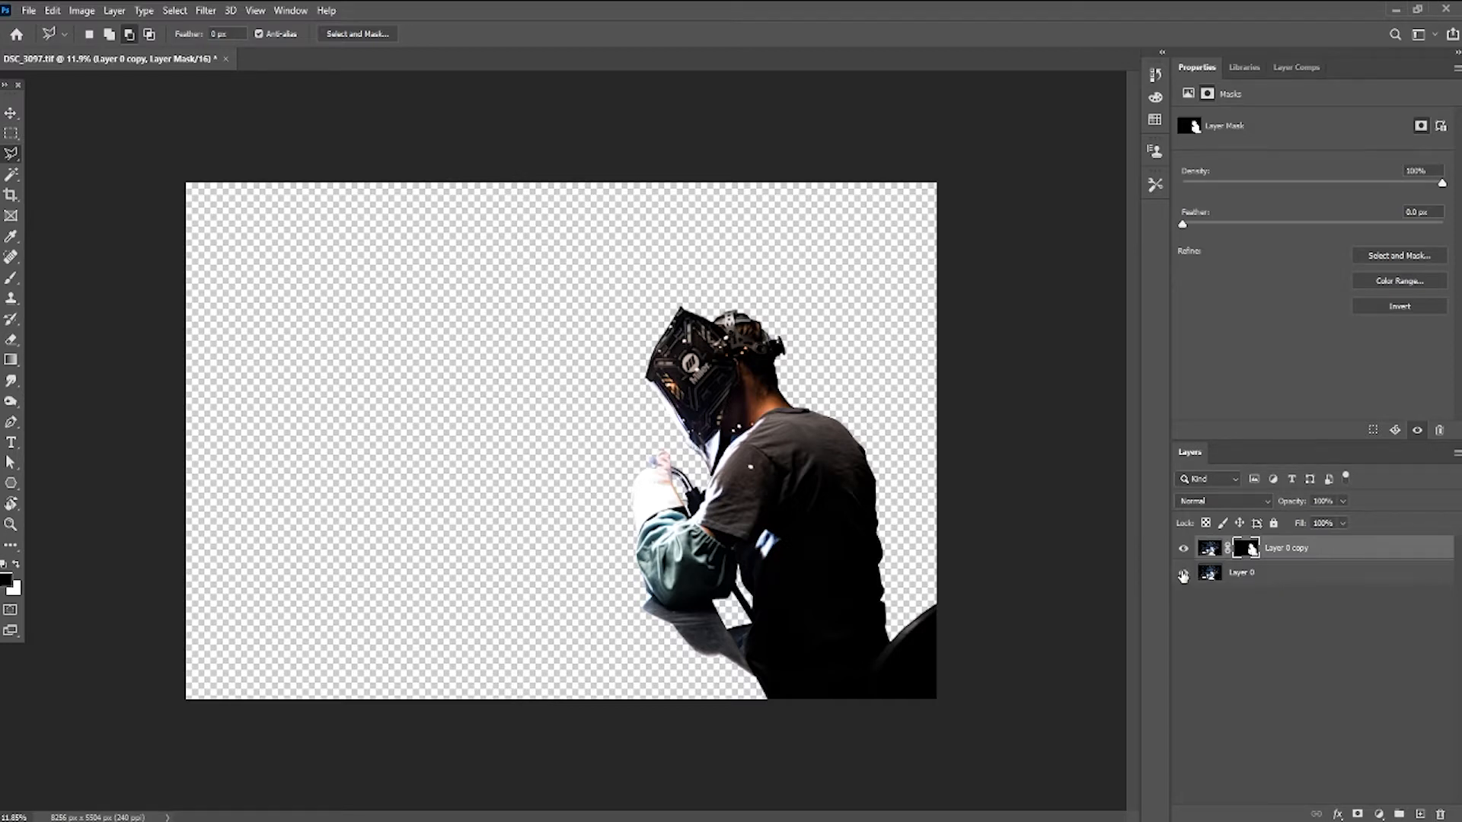
left_click(1183, 575)
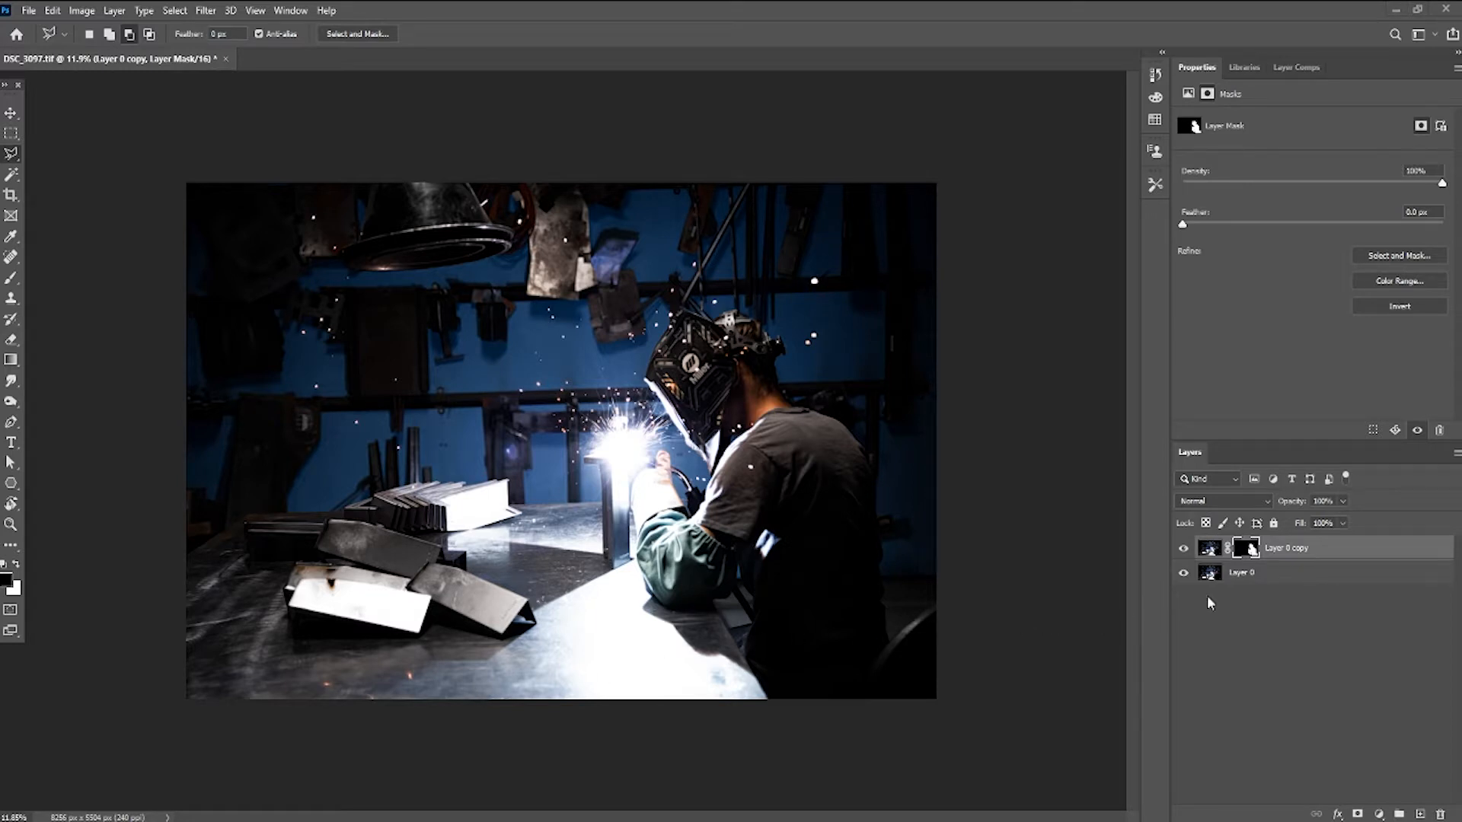
- Rename the masked layer as welder
left_click(1285, 551)
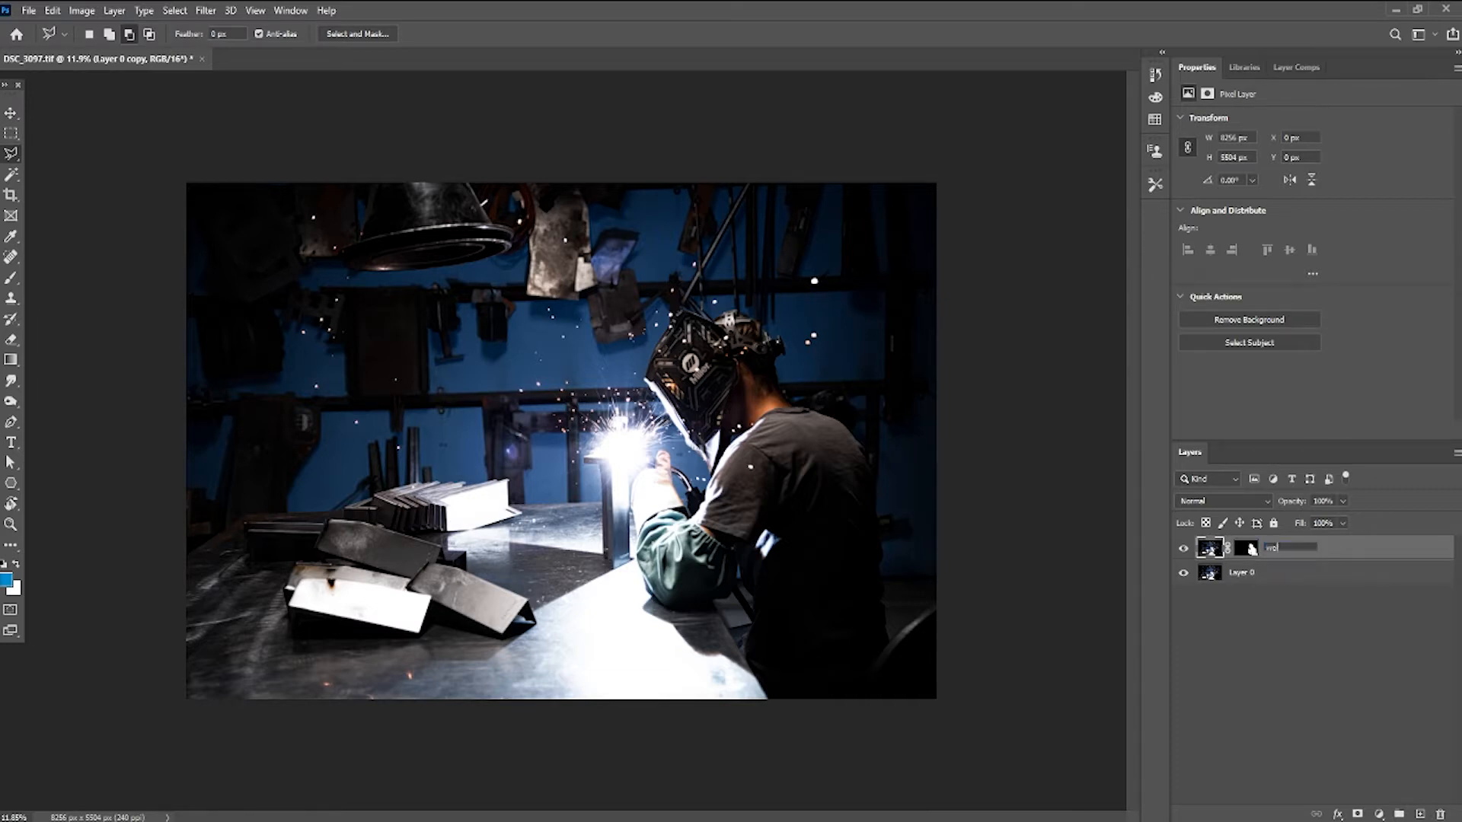
left_click(1268, 622)
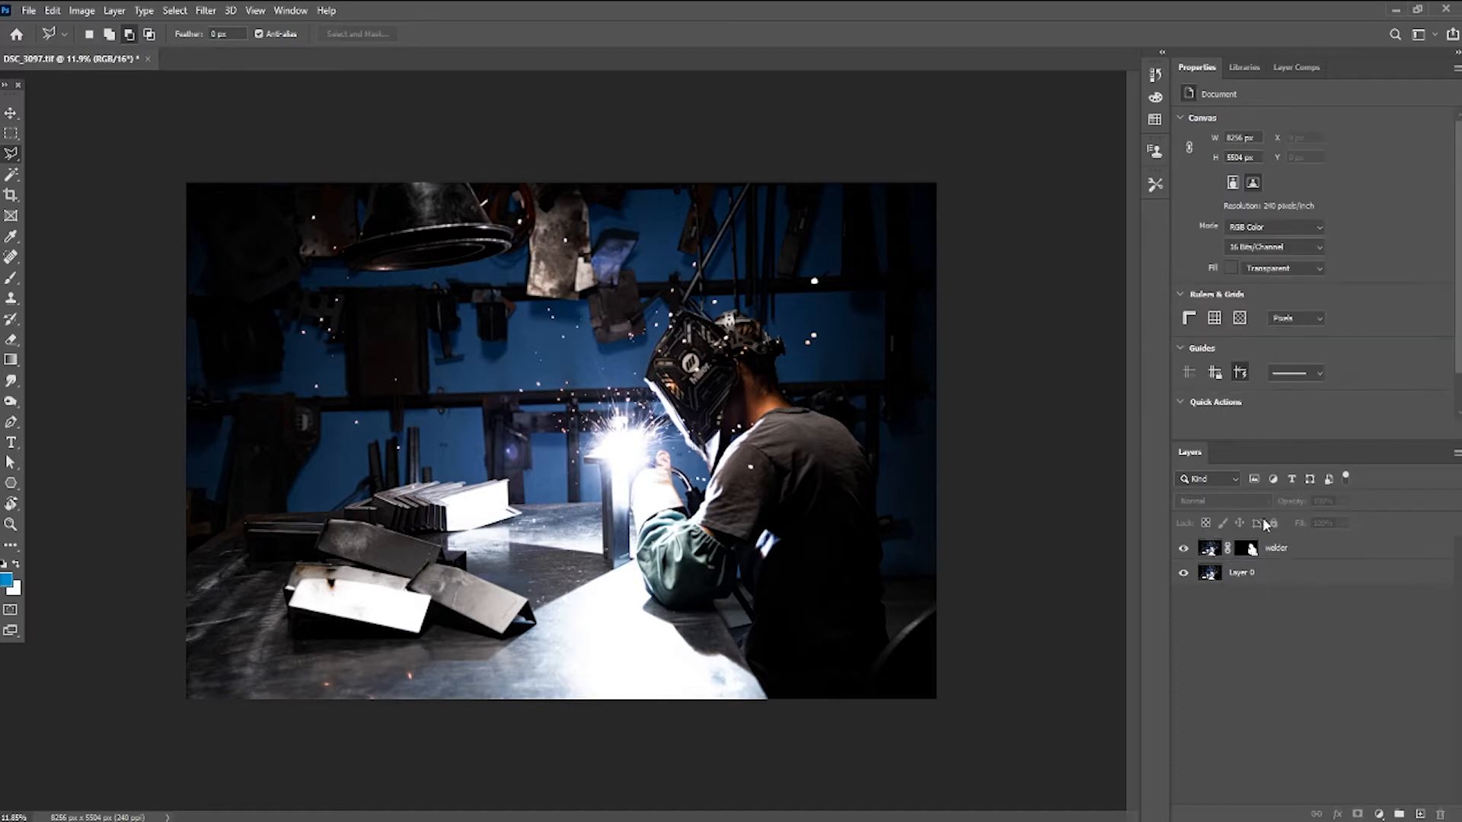
- Duplicate Layer 0 and rename the copy as object
left_click(1241, 577)
right_click(1242, 577)
left_click(1198, 606)
left_click_drag(1239, 577, 1422, 814)
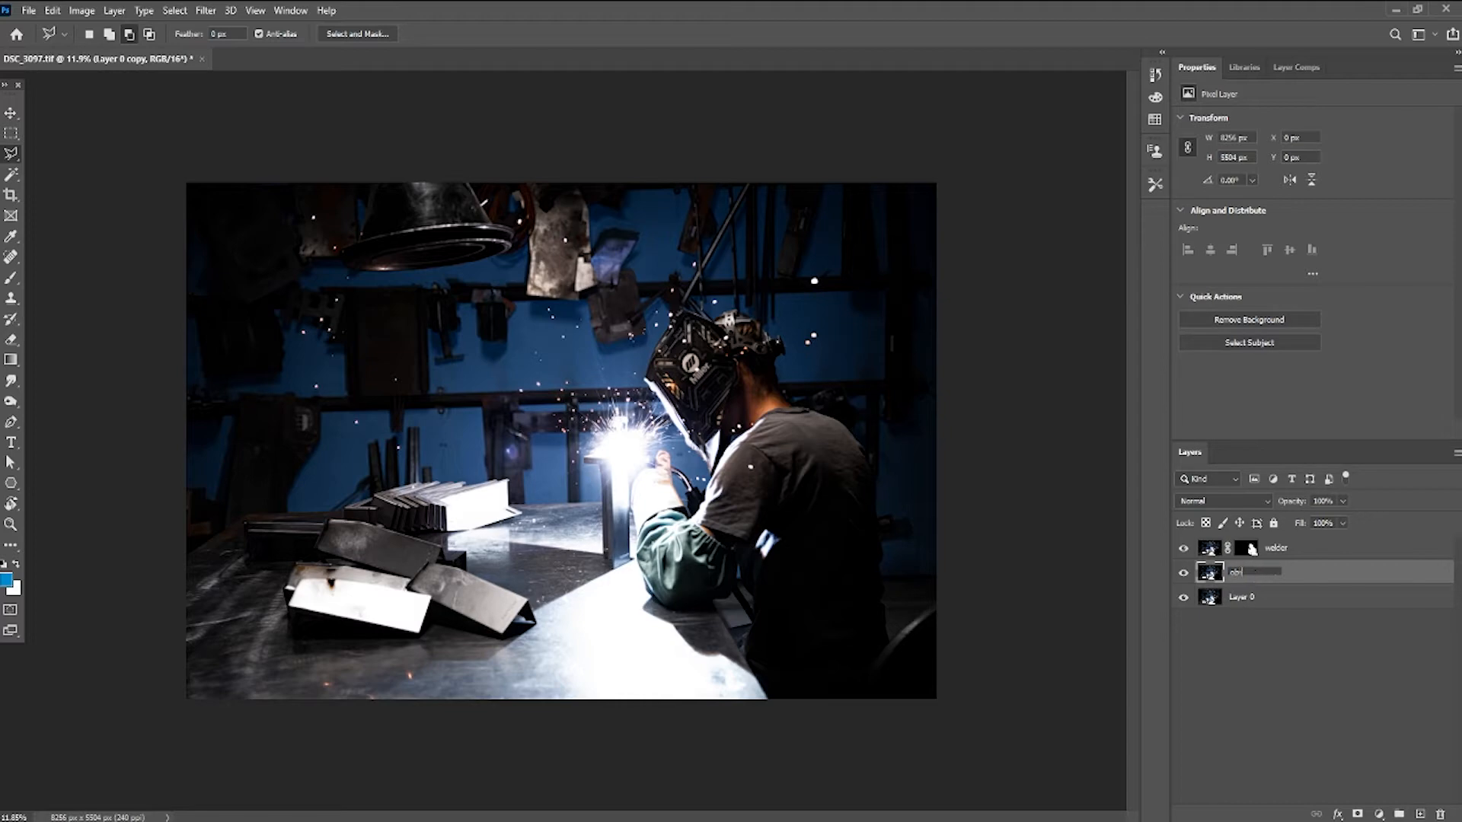
left_click(1266, 651)
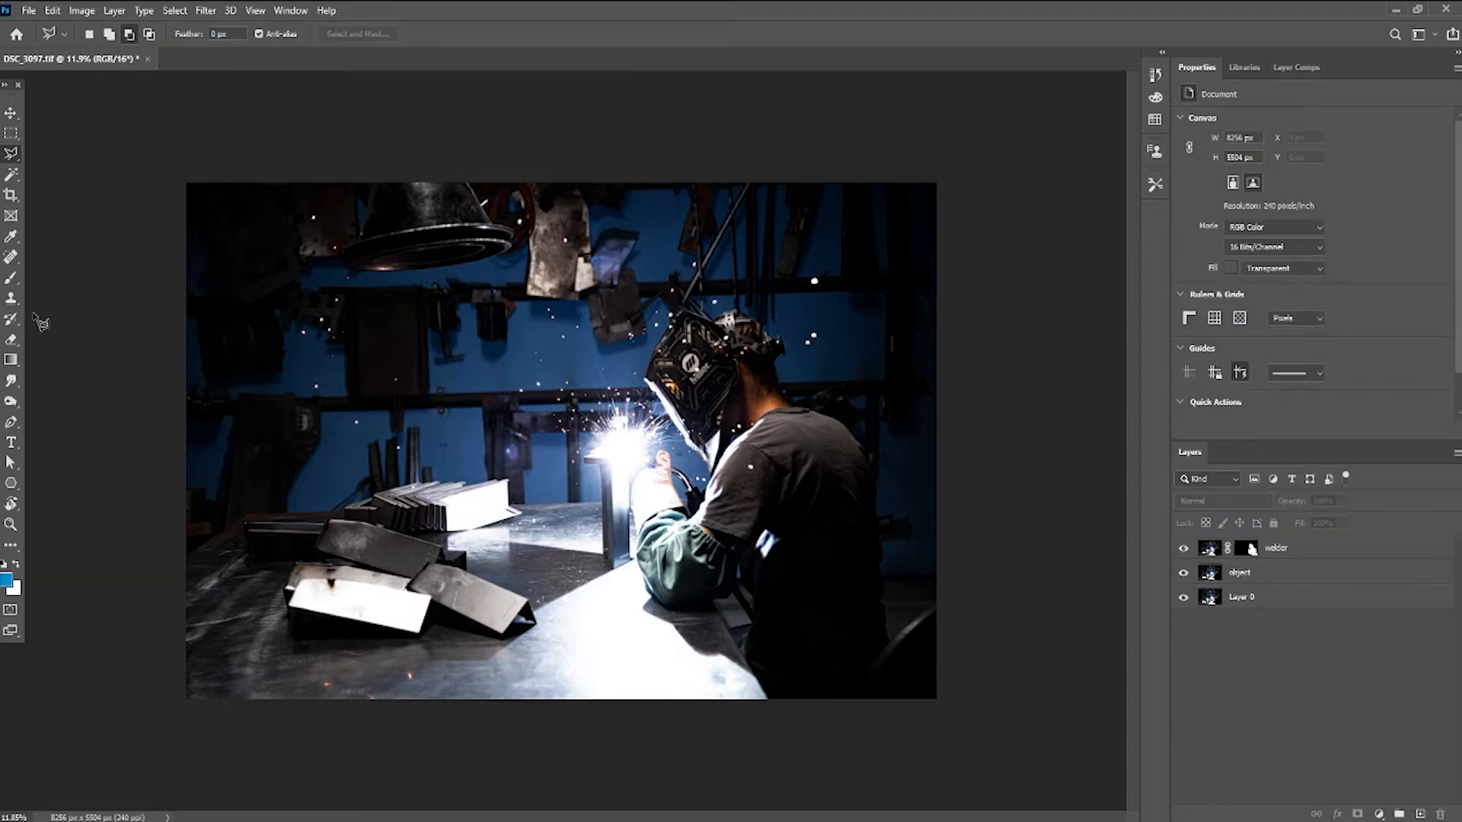
scroll(599, 630, "up", 10)
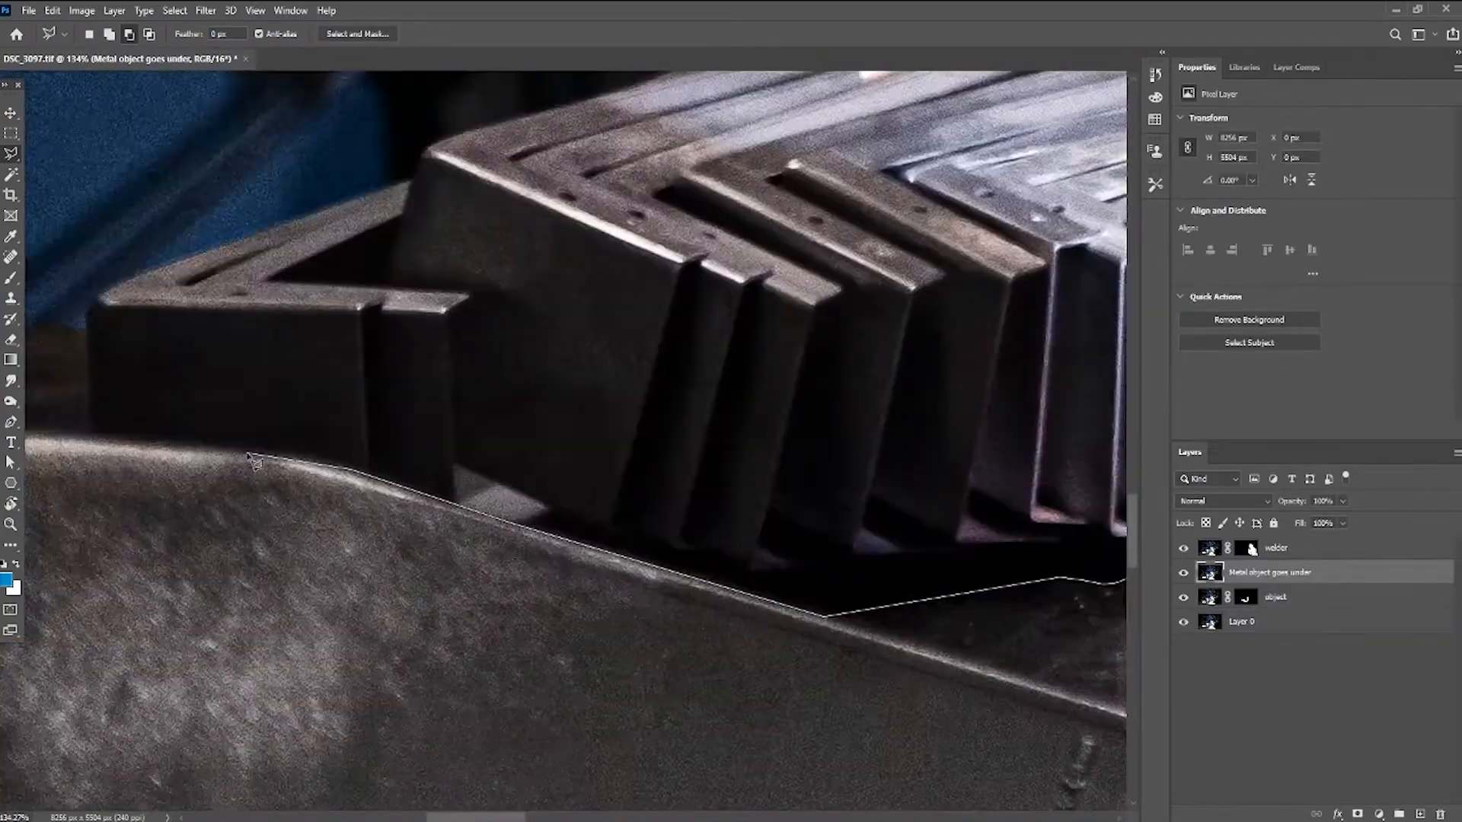
scroll(689, 607, "right", 10)
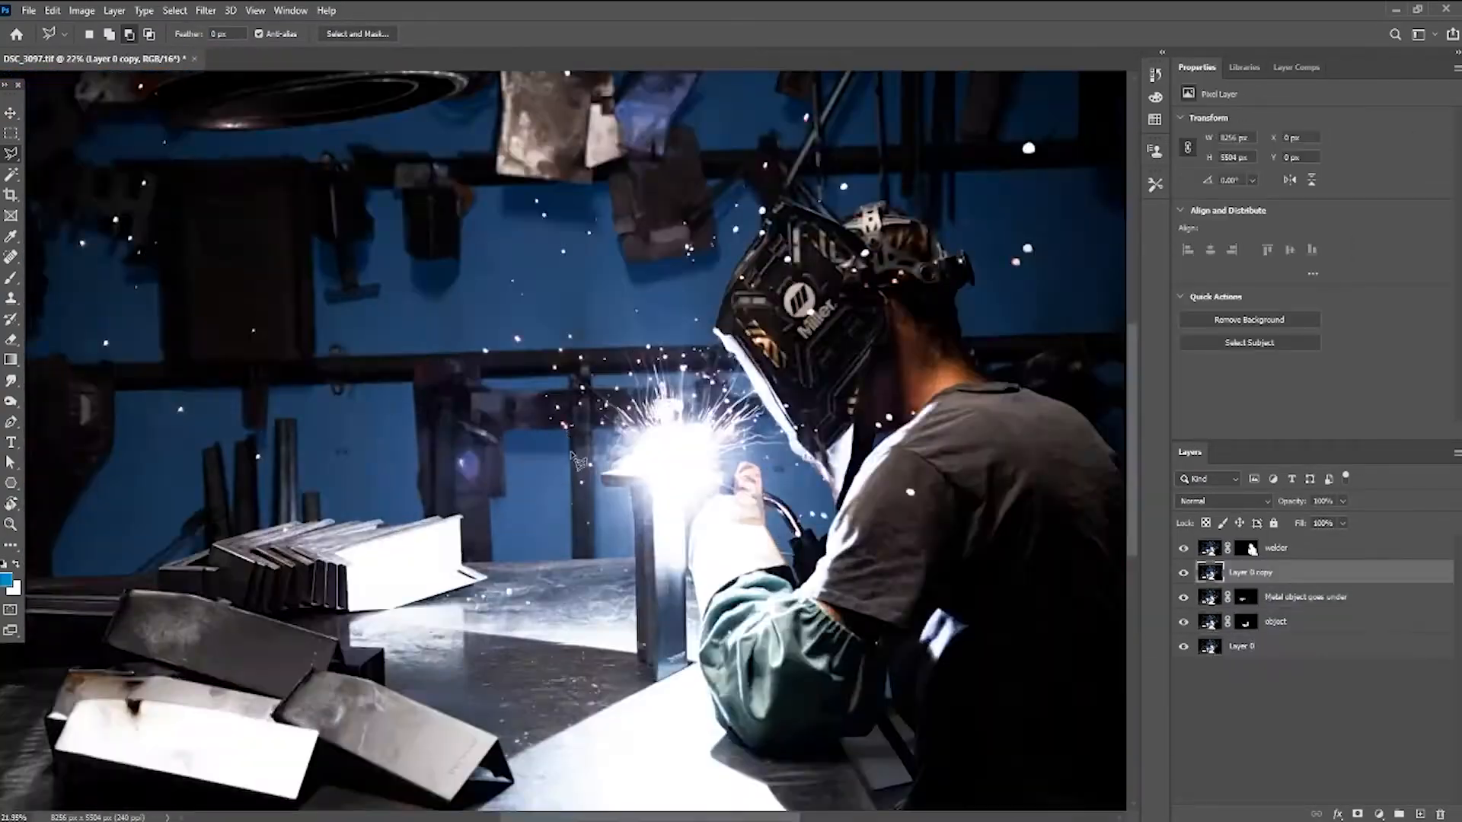
scroll(405, 540, "down", 5)
scroll(405, 540, "up", 10)
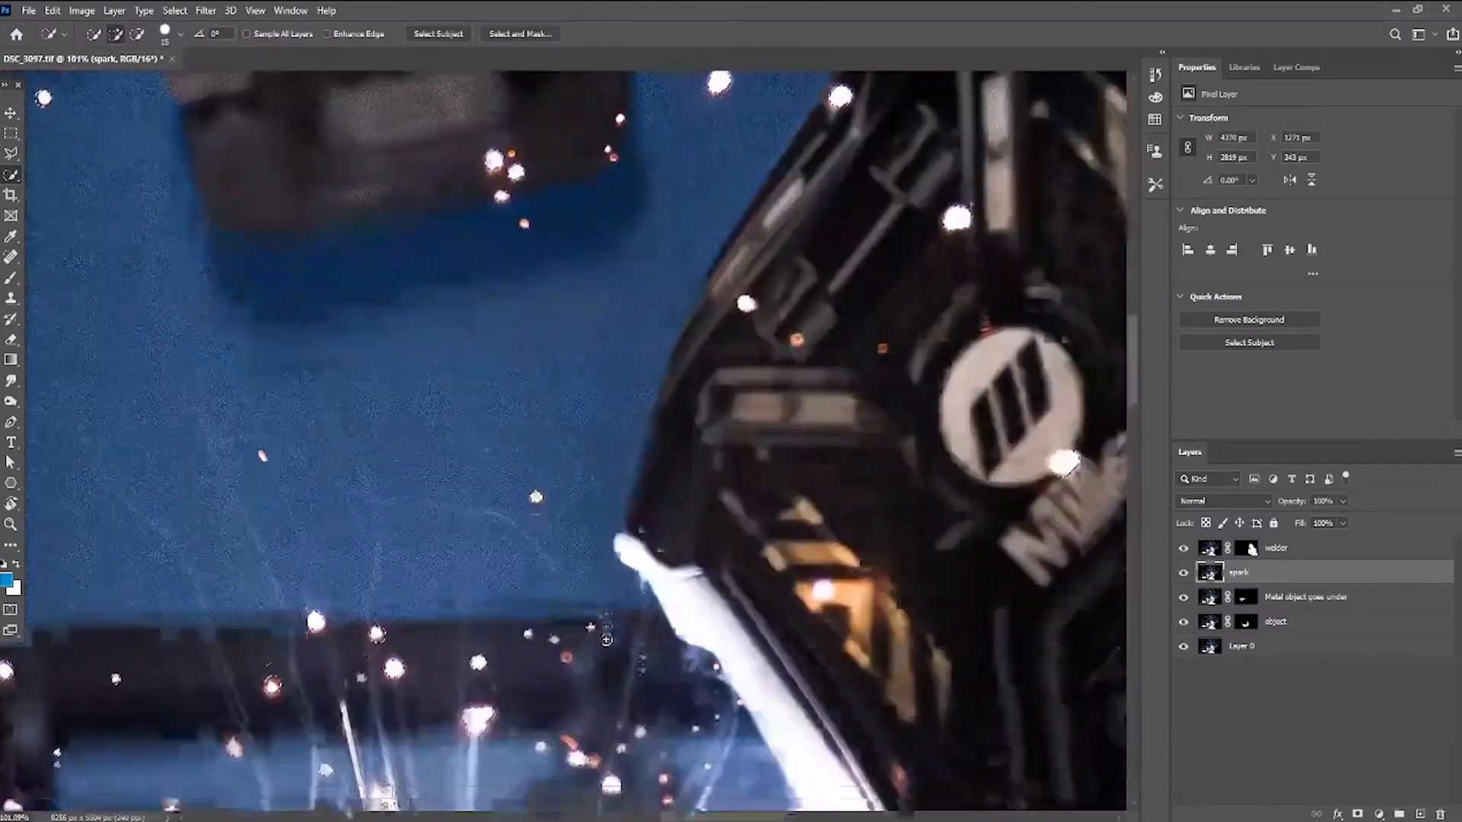
left_click(1257, 672)
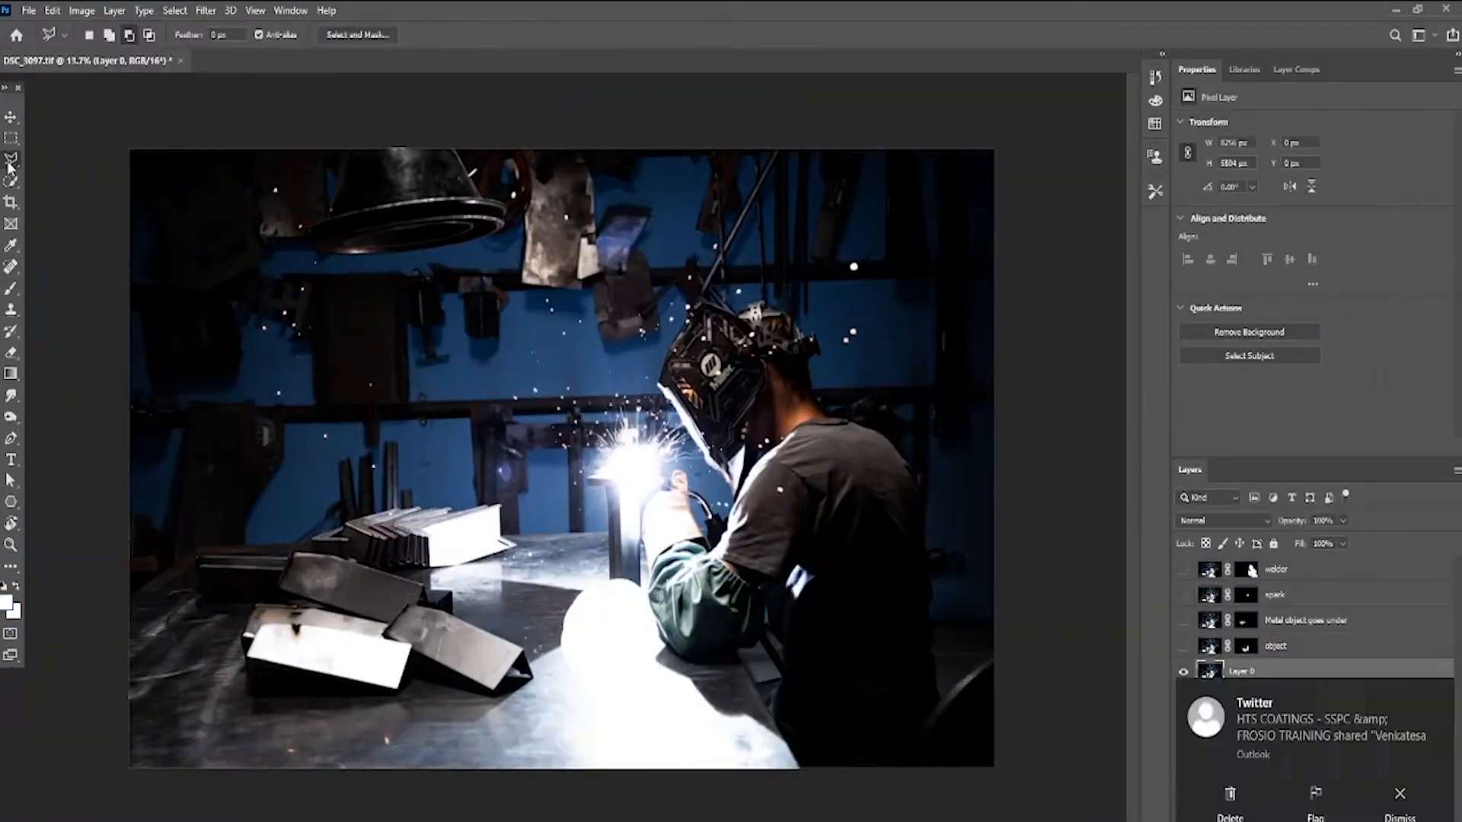
scroll(505, 534, "up", 5)
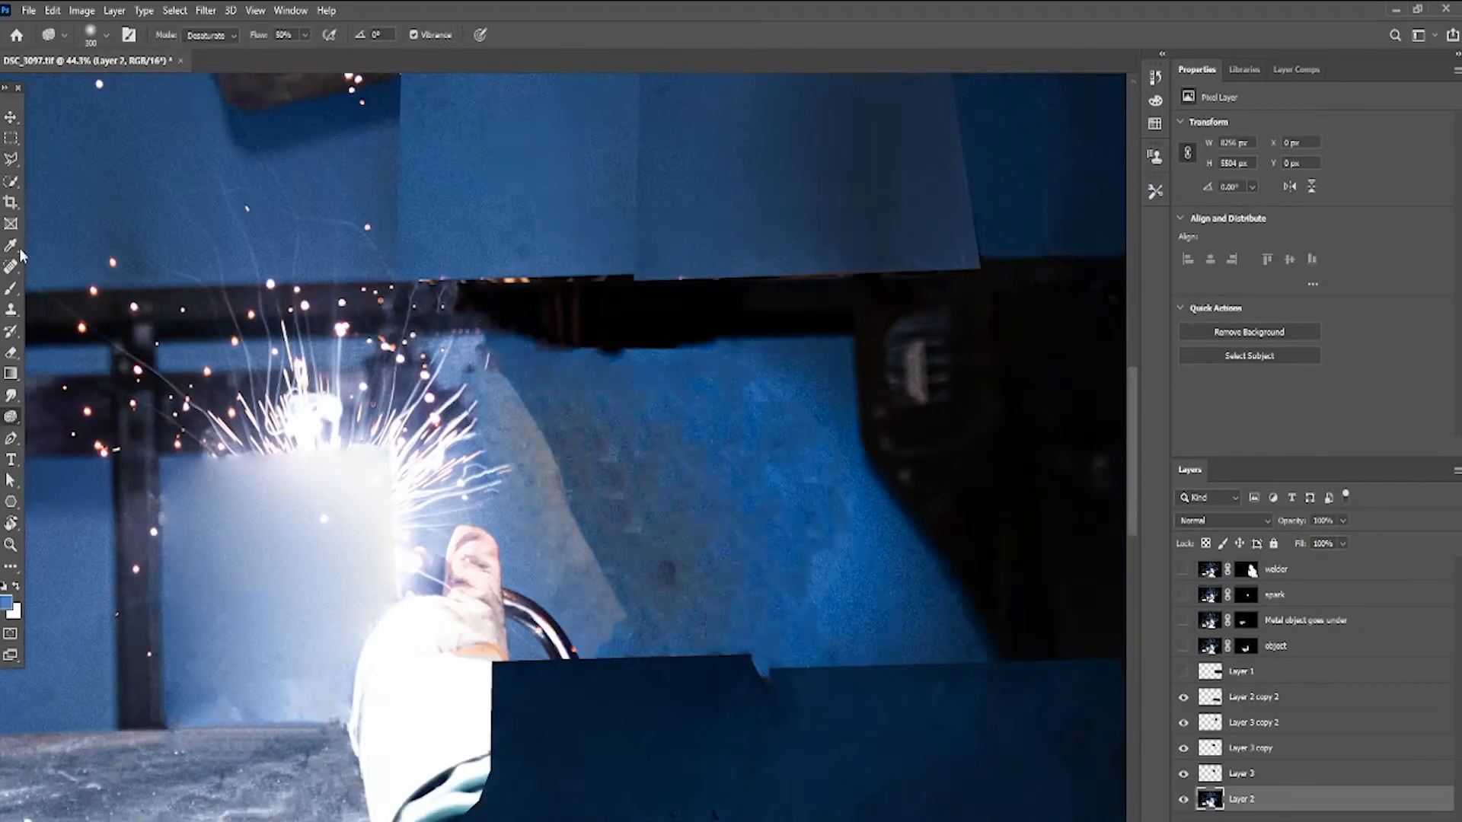
- Toggle layer visibility to compare the retouched background layers
left_click(1183, 569)
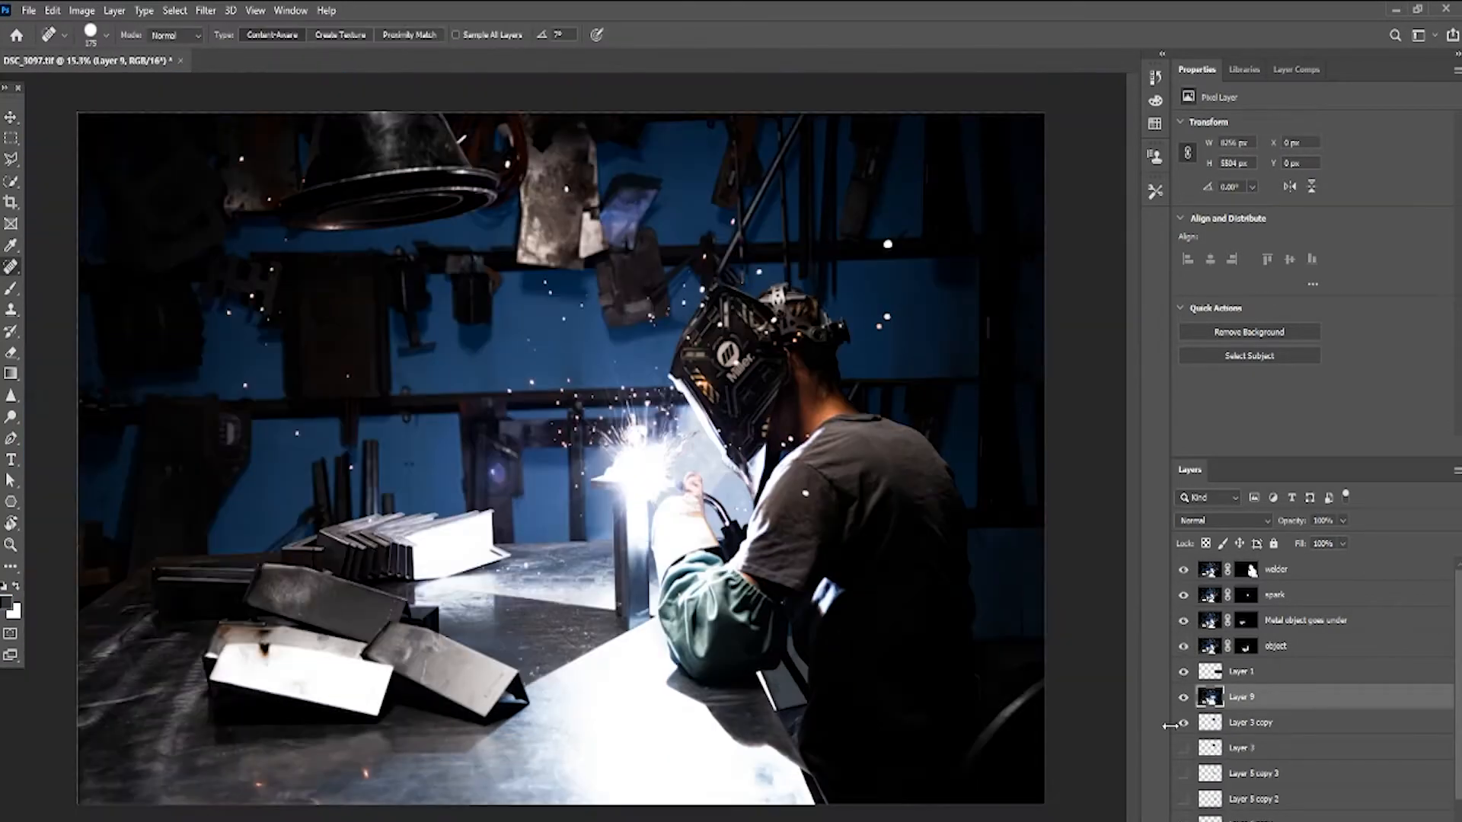
left_click(1184, 671)
left_click(1183, 570)
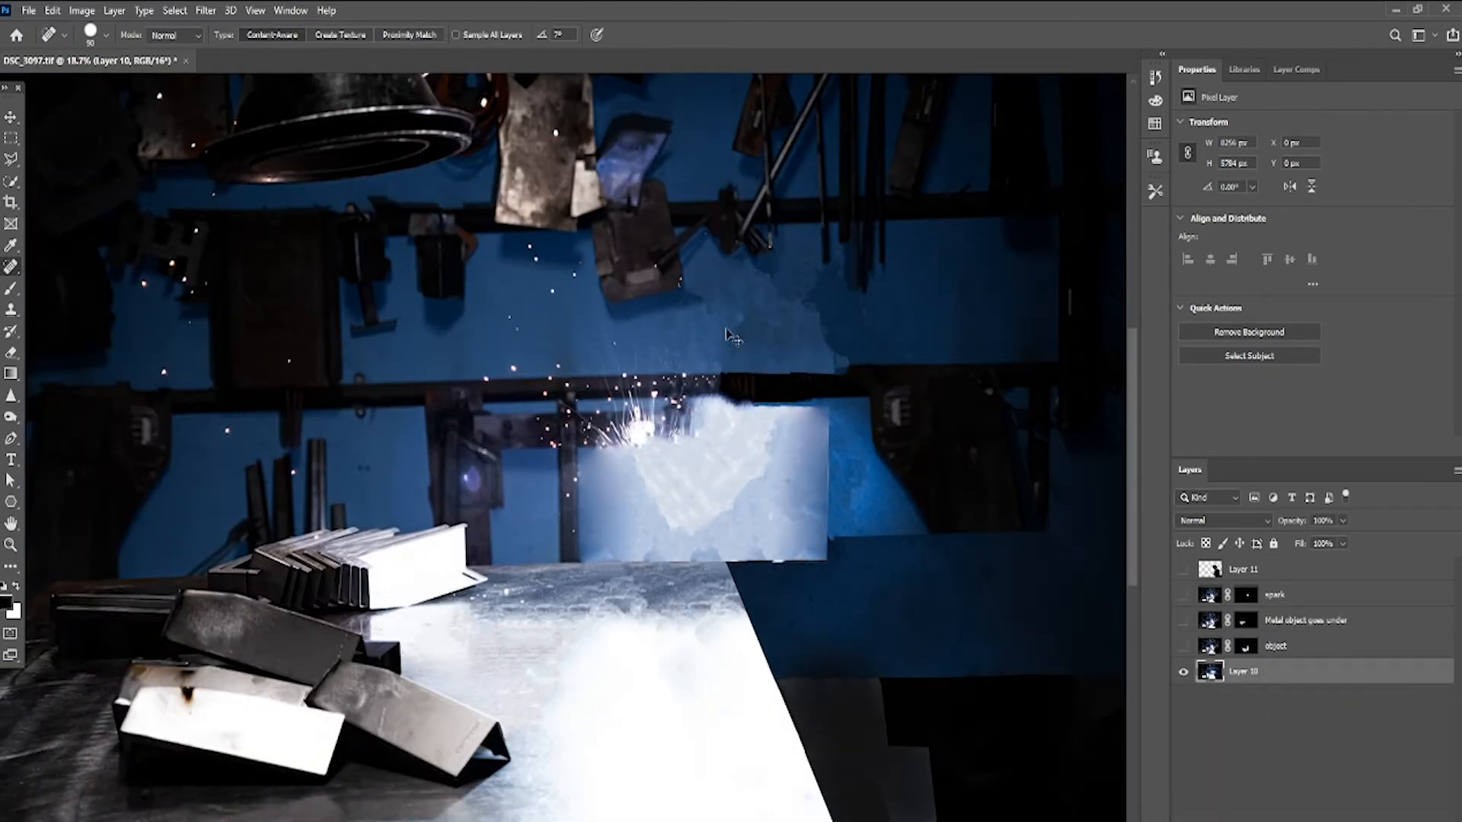
- Toggle the spark layer's visibility on and off to compare the result
scroll(191, 220, "up", 2)
left_click(1183, 595)
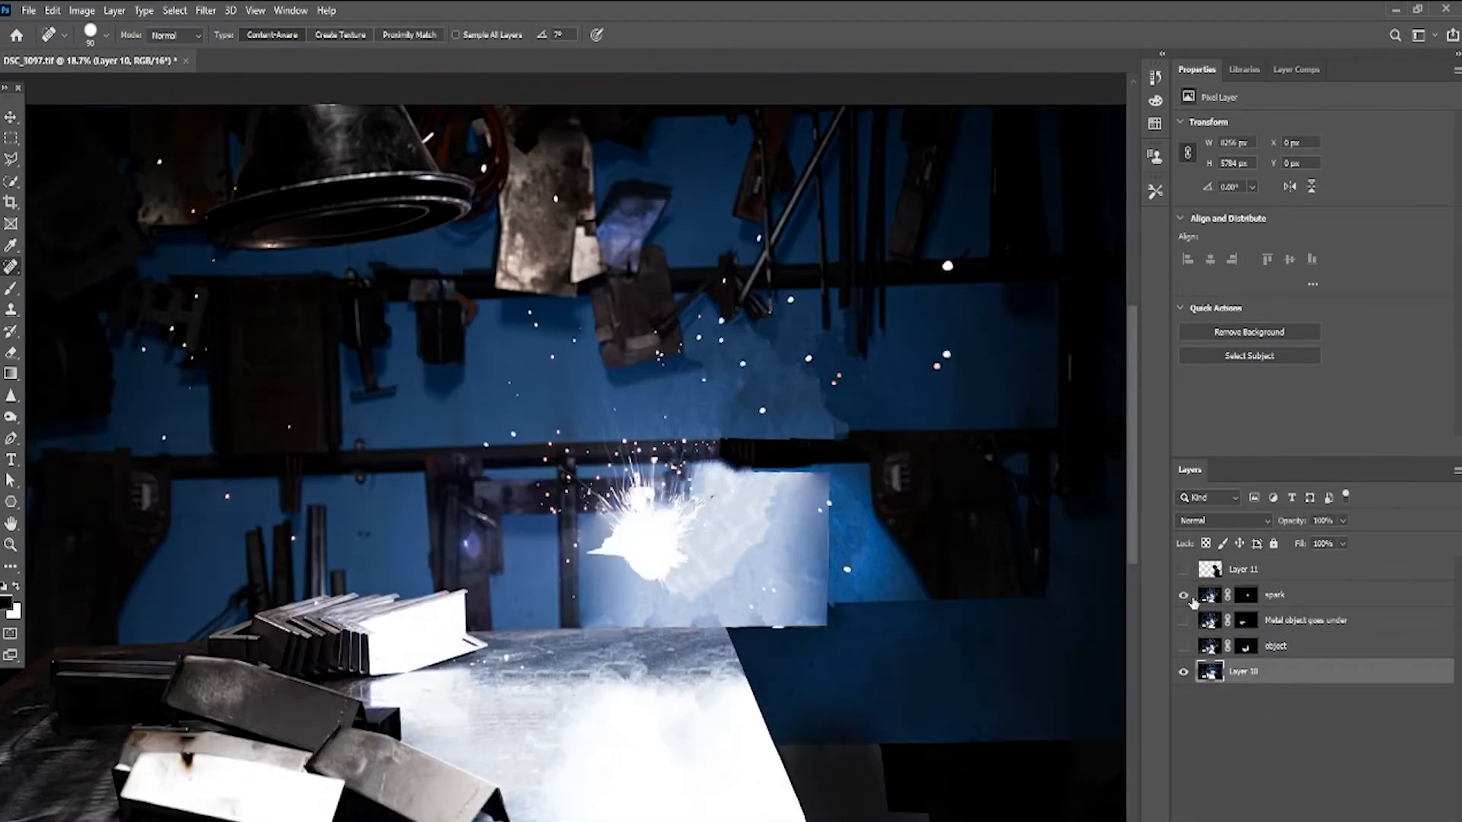
left_click(1184, 595)
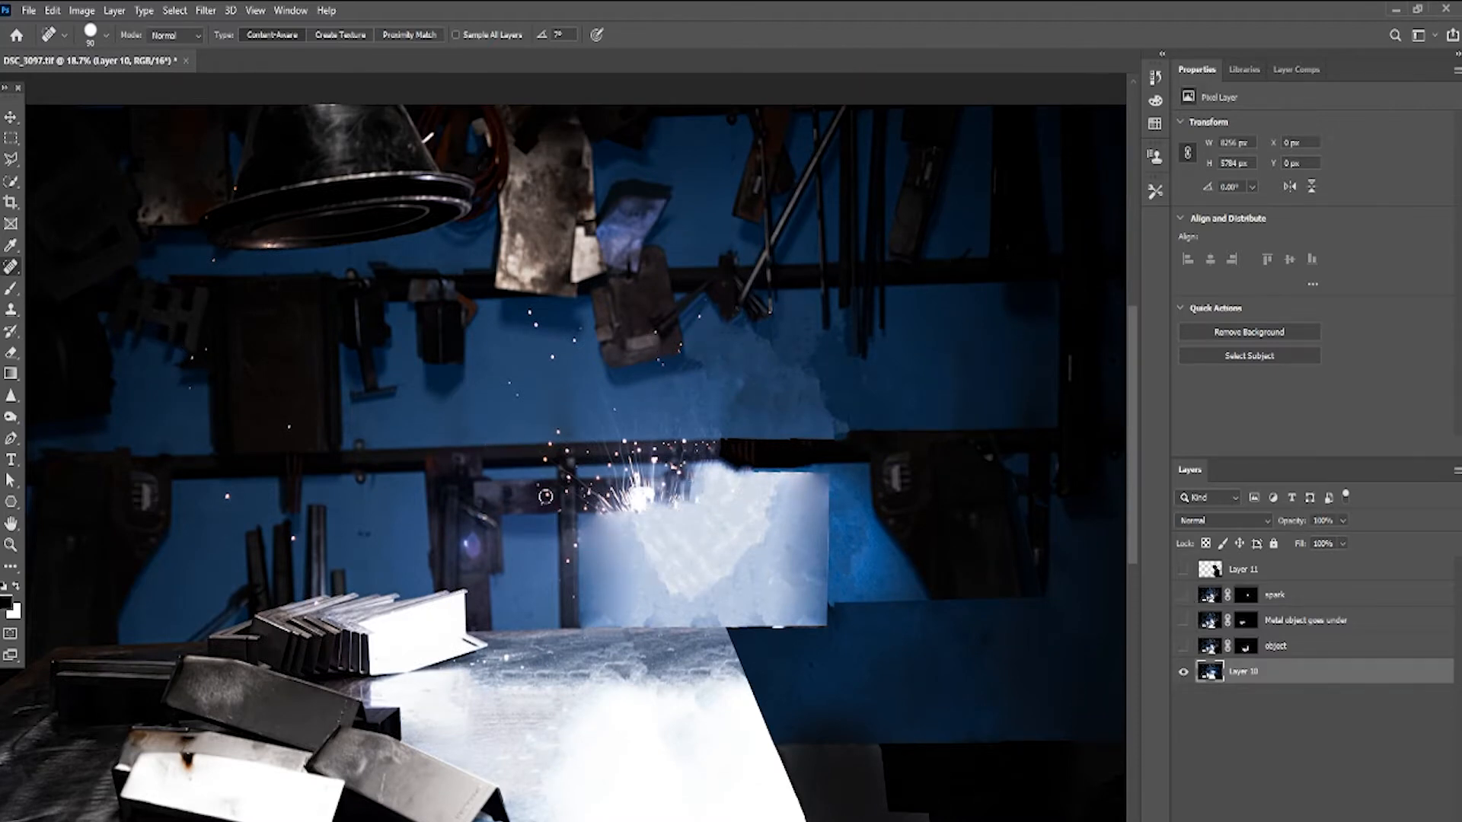
left_click(1184, 595)
left_click(1184, 595)
left_click(1183, 595)
left_click(1183, 595)
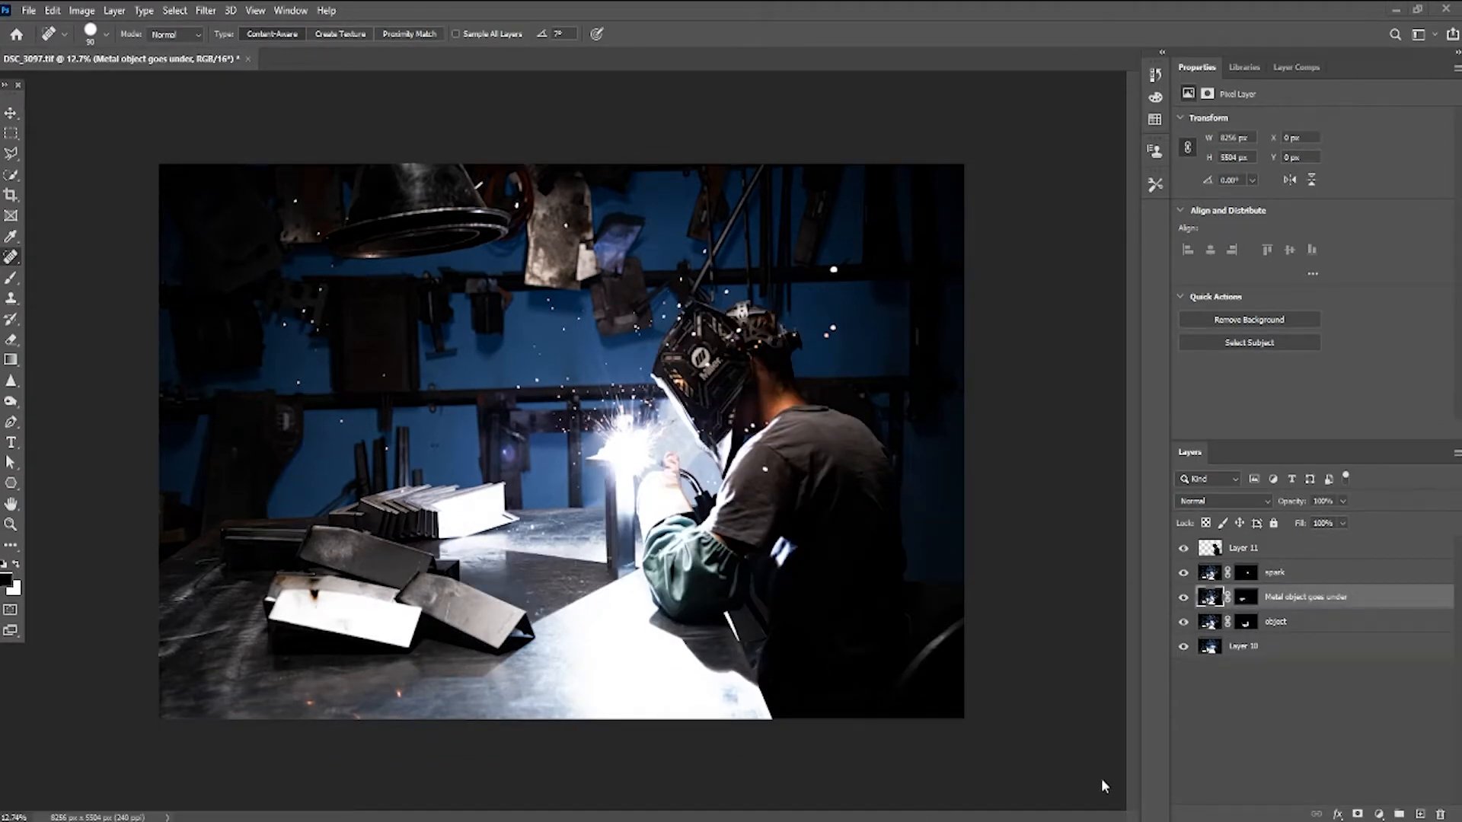
- Convert Layer 11 and the spark layer to smart objects
mouse_move(1284, 590)
left_mouse_down()
mouse_move(1284, 565)
mouse_move(1289, 607)
left_mouse_up()
left_click(1304, 710)
right_click(1273, 546)
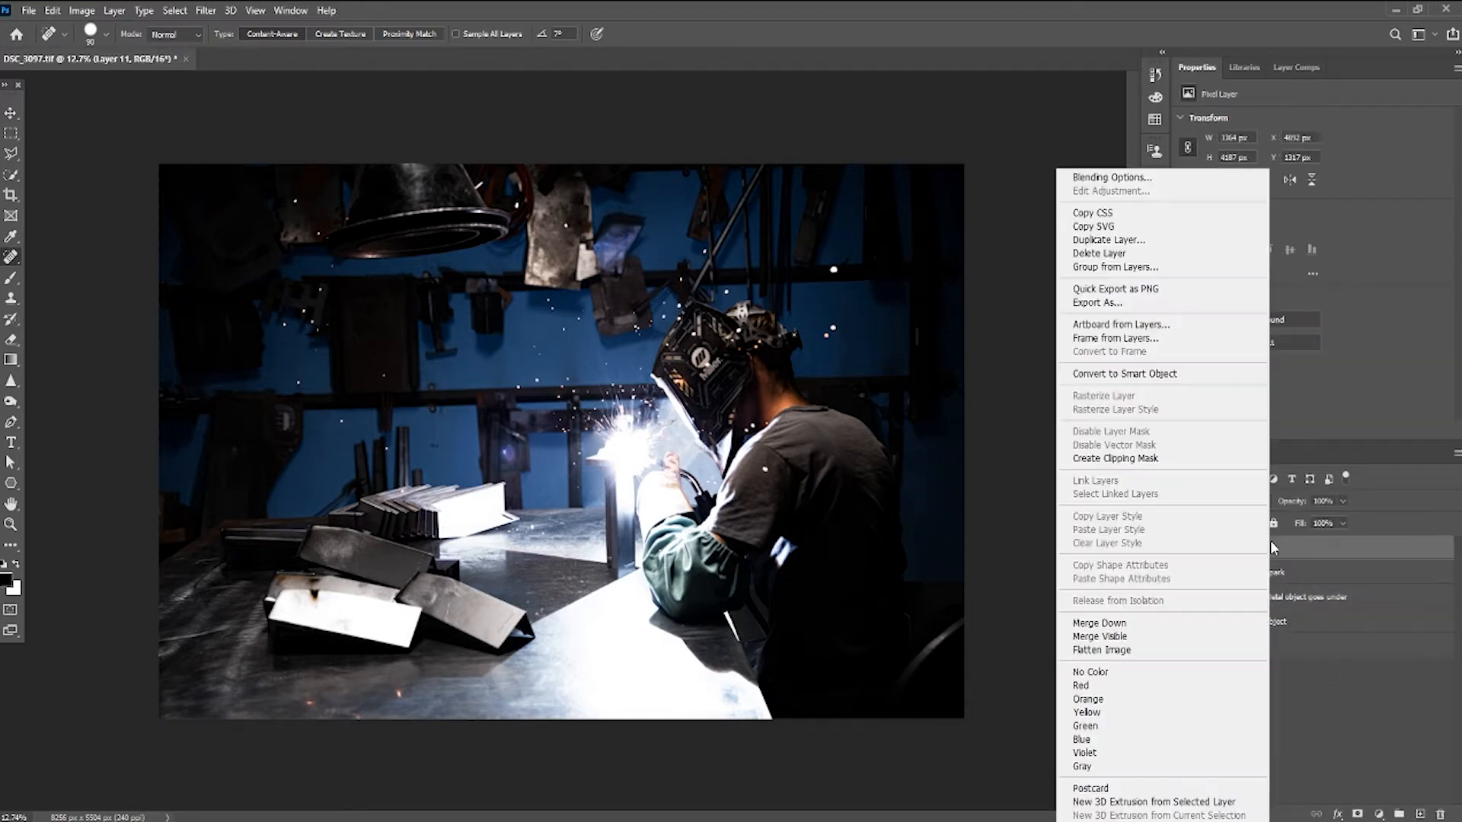
left_click(1140, 377)
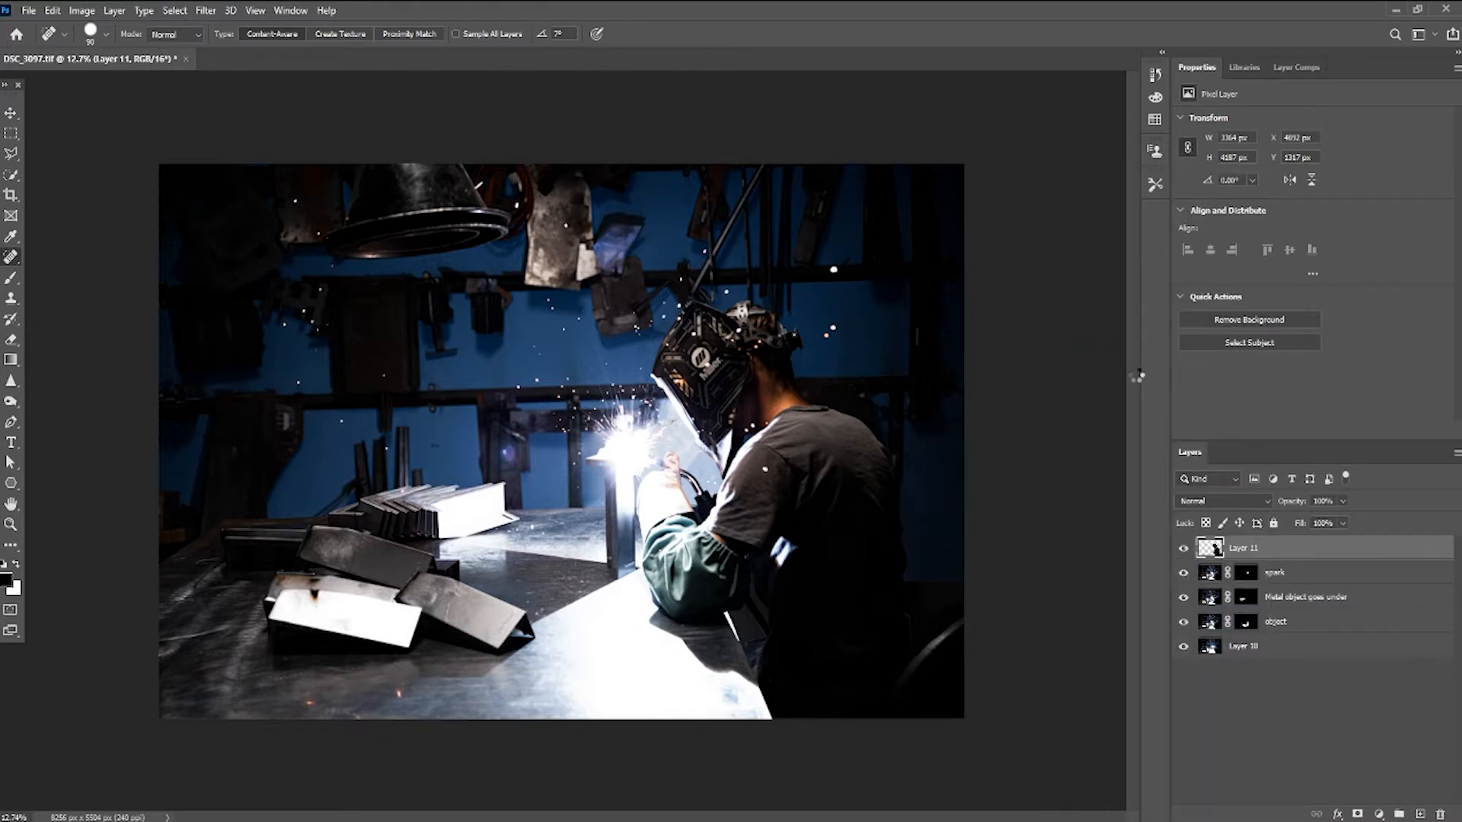
right_click(1289, 574)
left_click(1159, 372)
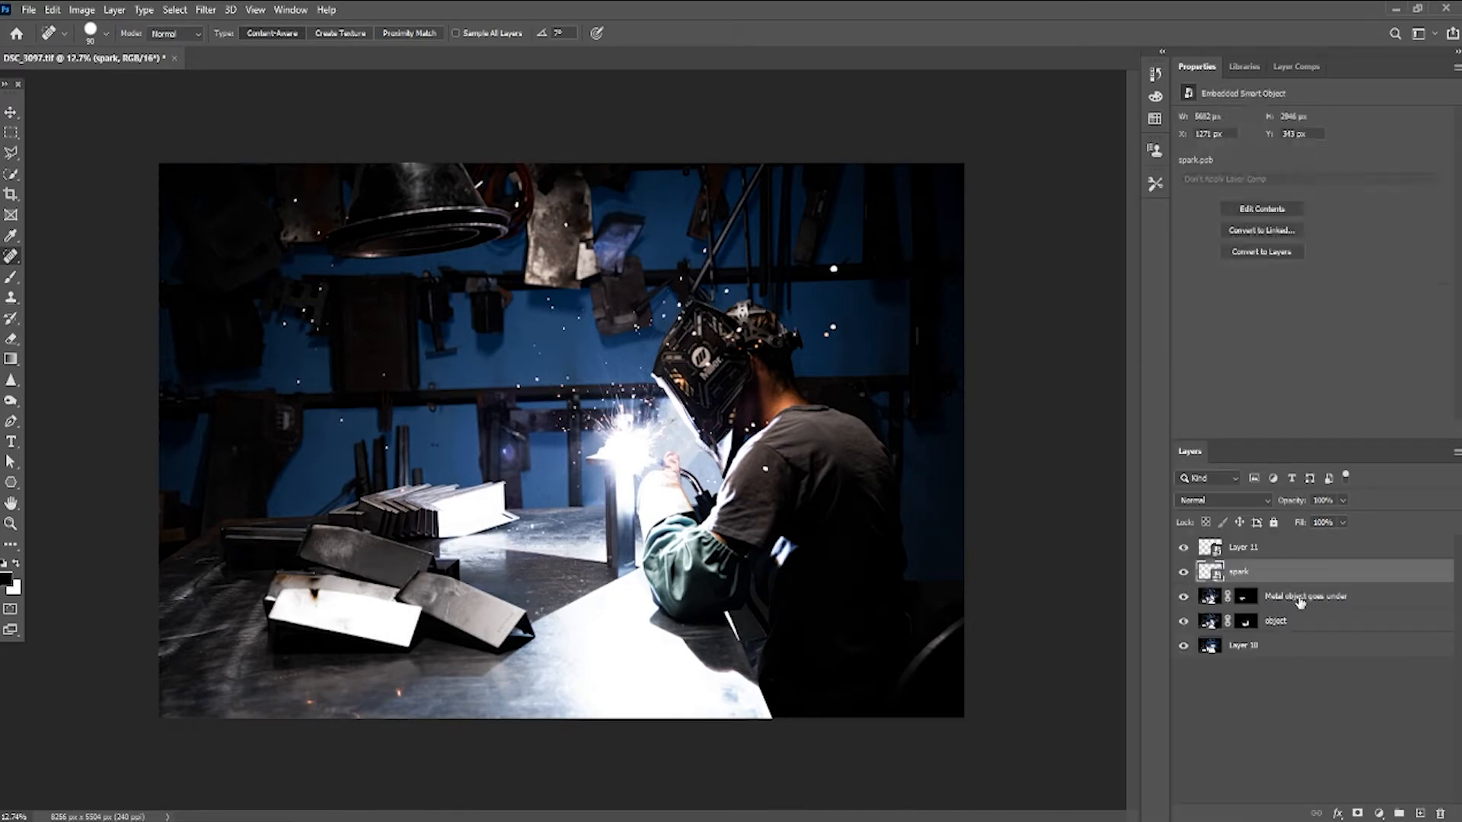
- Convert the Metal object goes under, object and Layer 10 layers to smart objects
right_click(1300, 600)
left_click(1136, 375)
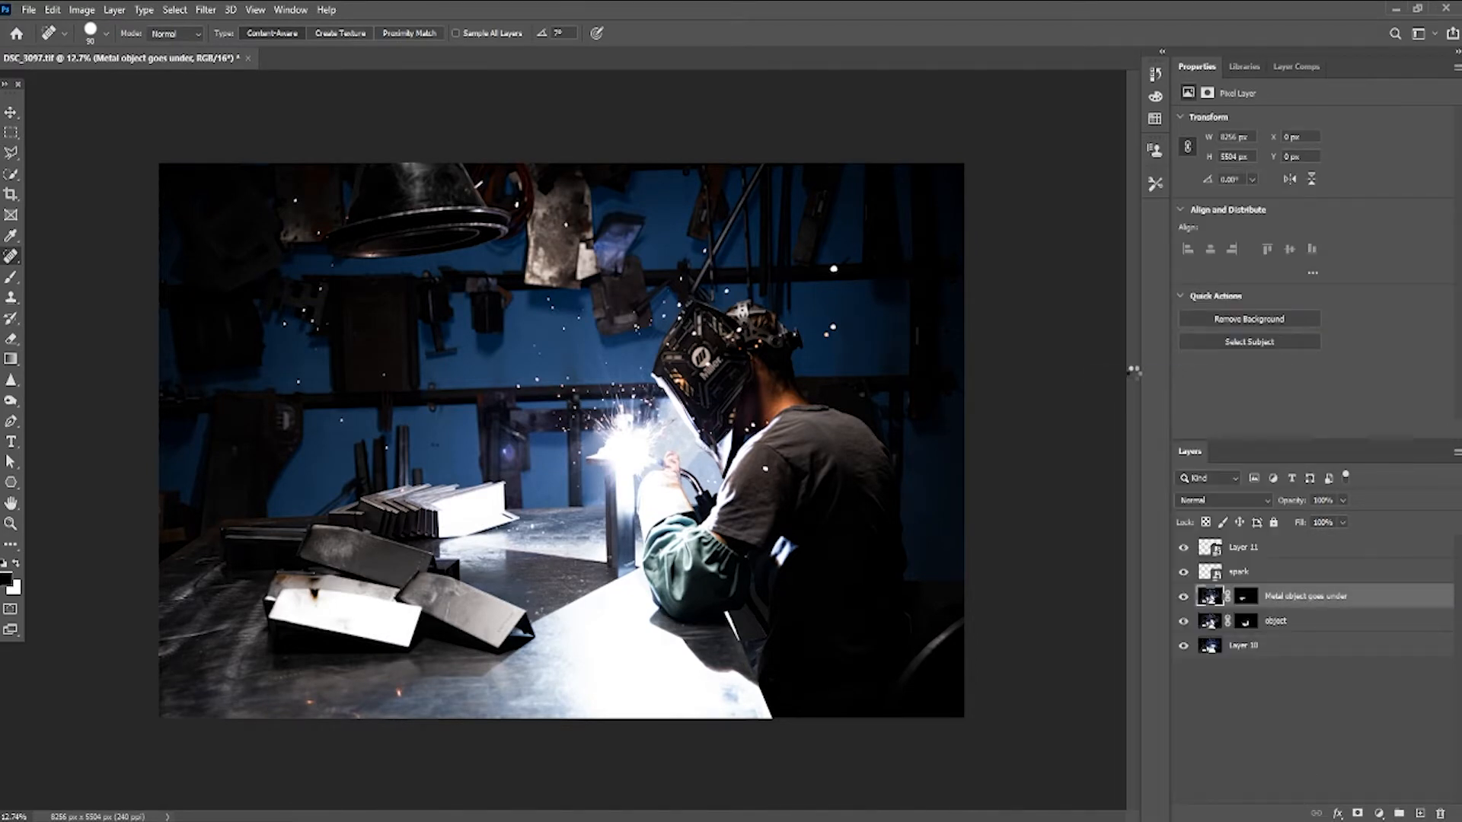
right_click(1306, 625)
left_click(1171, 375)
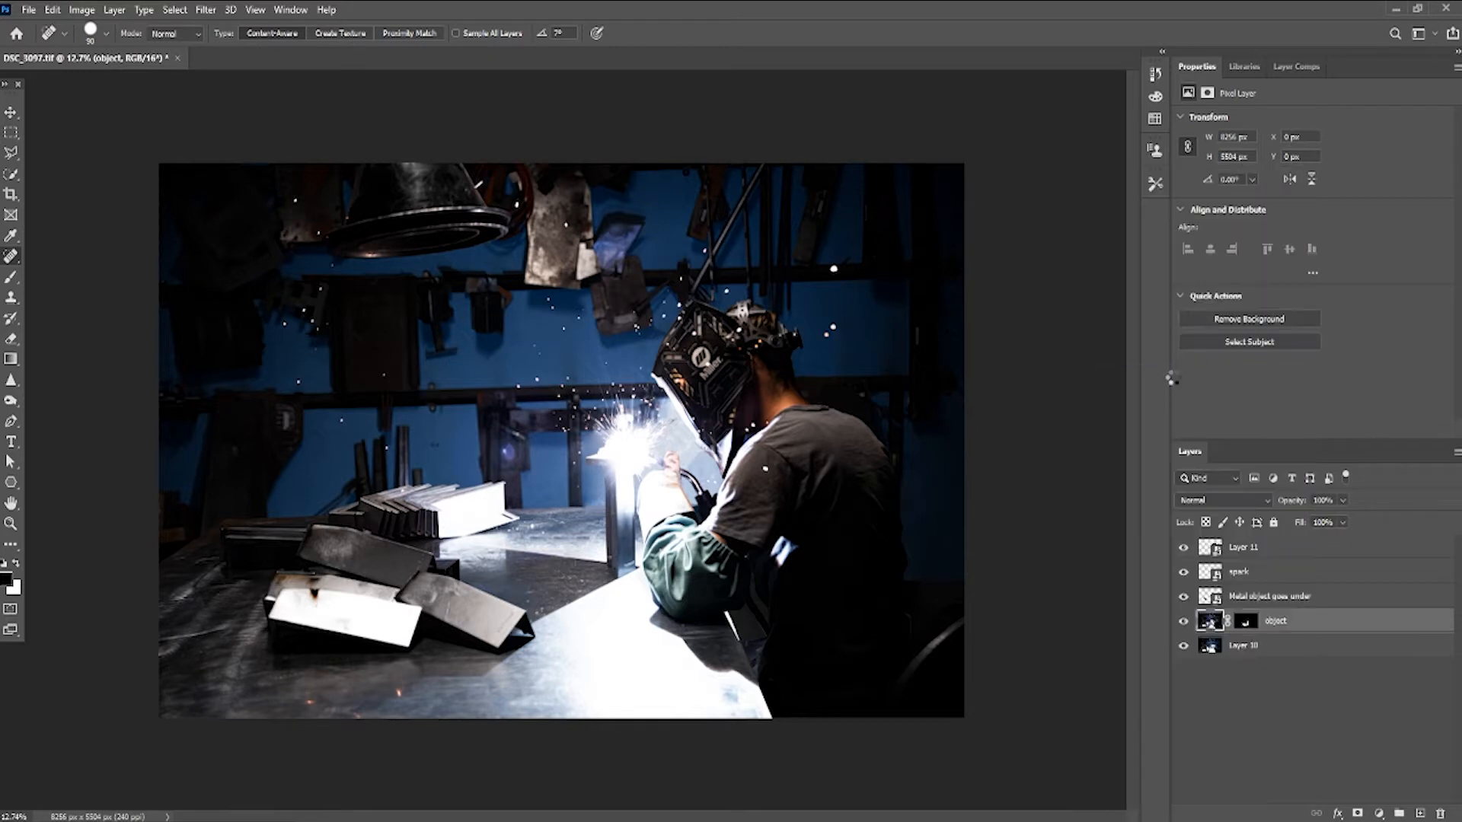
right_click(1309, 647)
left_click(1142, 370)
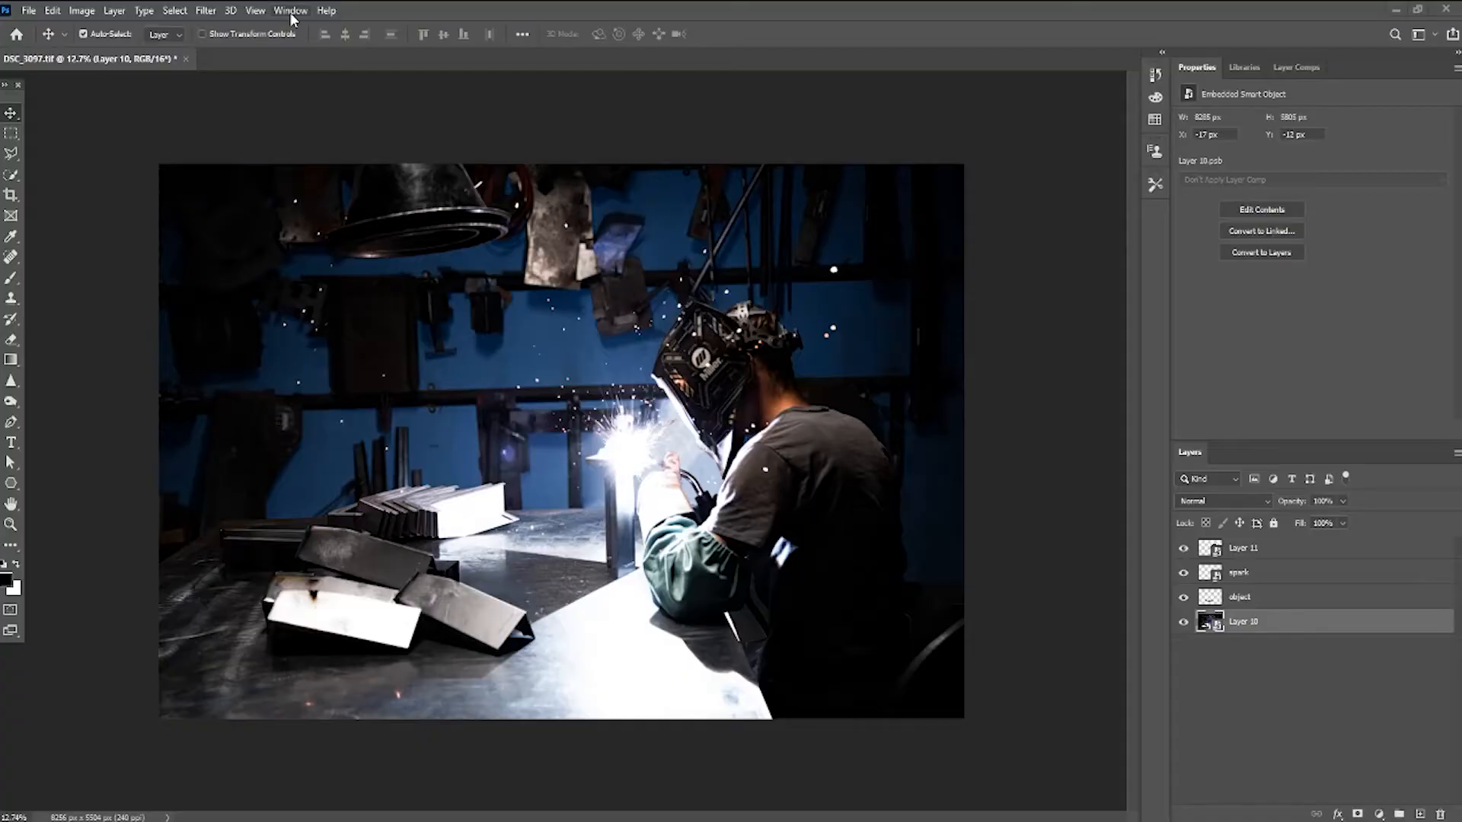
- Open the Timeline panel
left_click(290, 11)
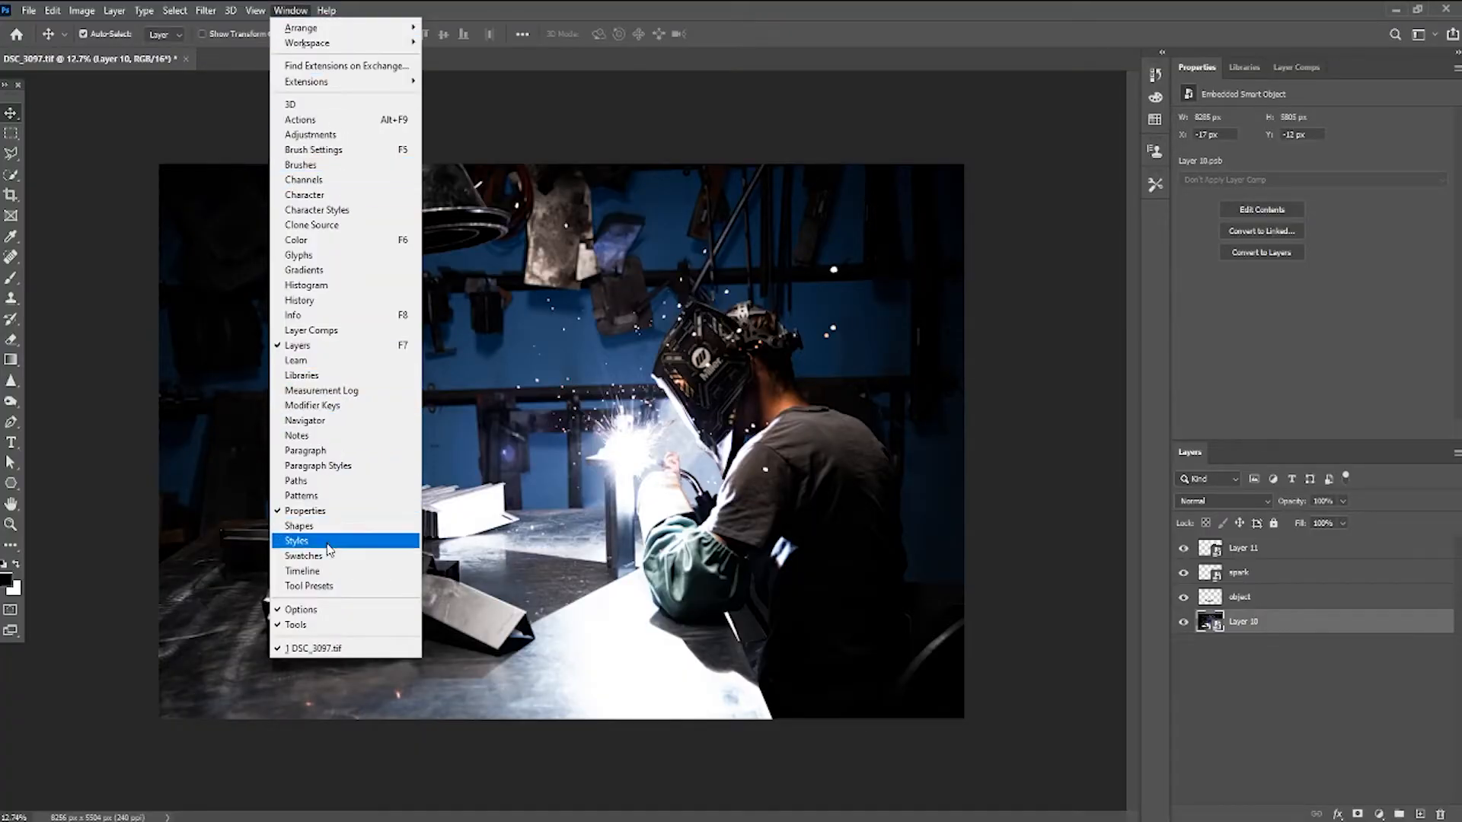
left_click(318, 575)
scroll(343, 634, "down", 2)
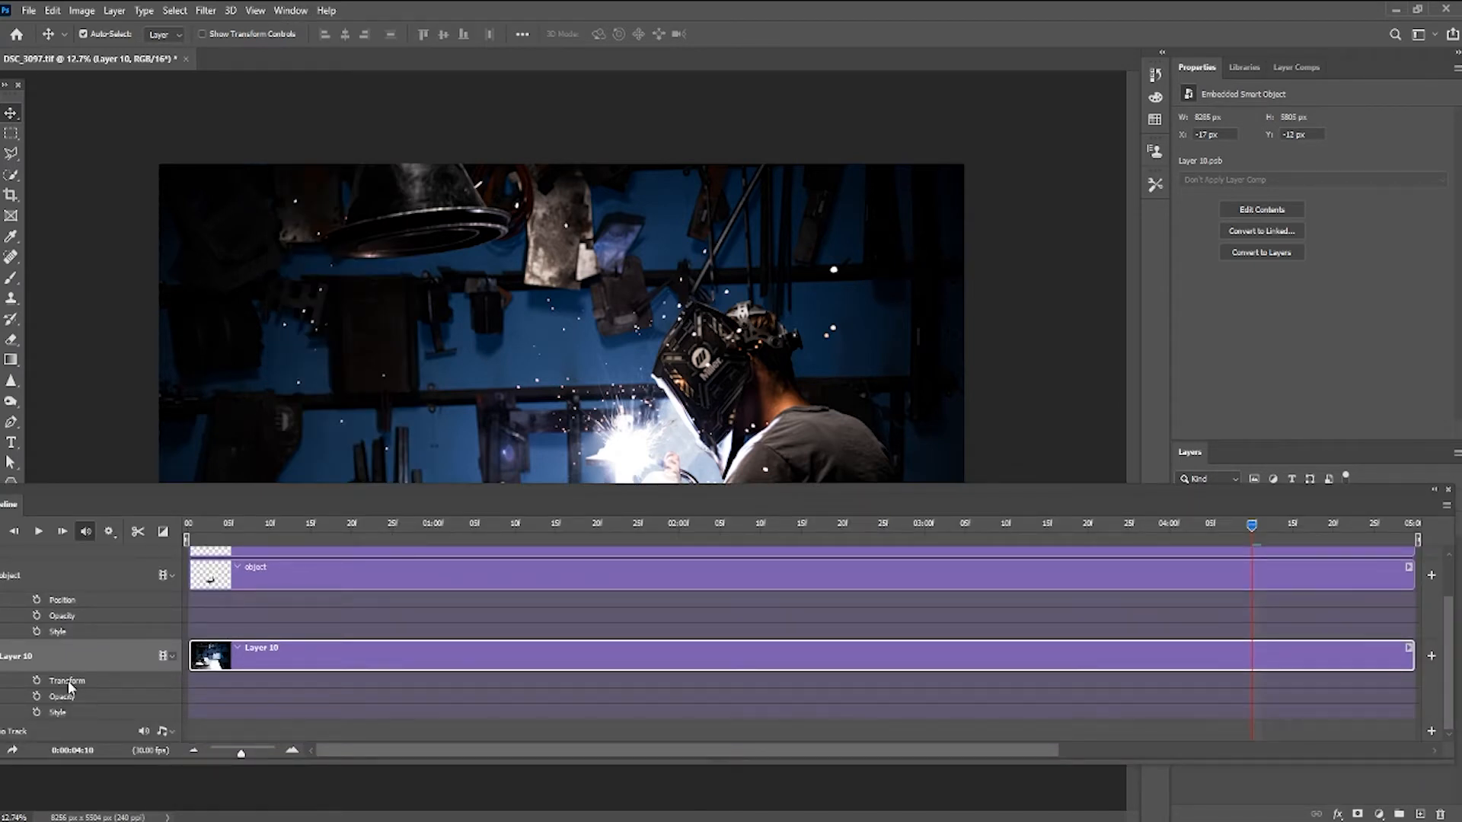
- Move the playhead to the start and enable Transform keyframing for Layer 10
left_click(188, 524)
left_click(36, 681)
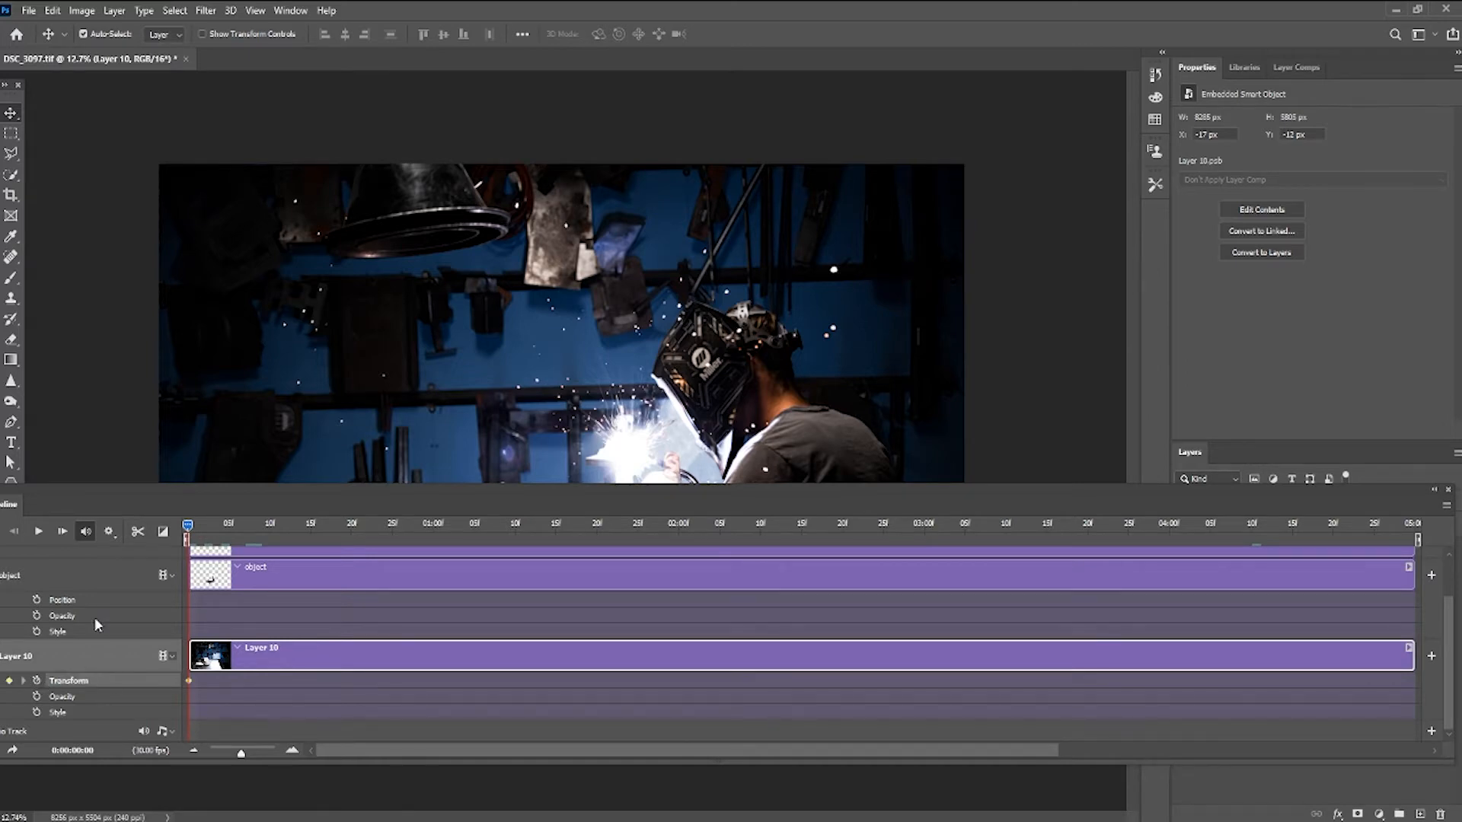
left_click_drag(105, 495, 123, 541)
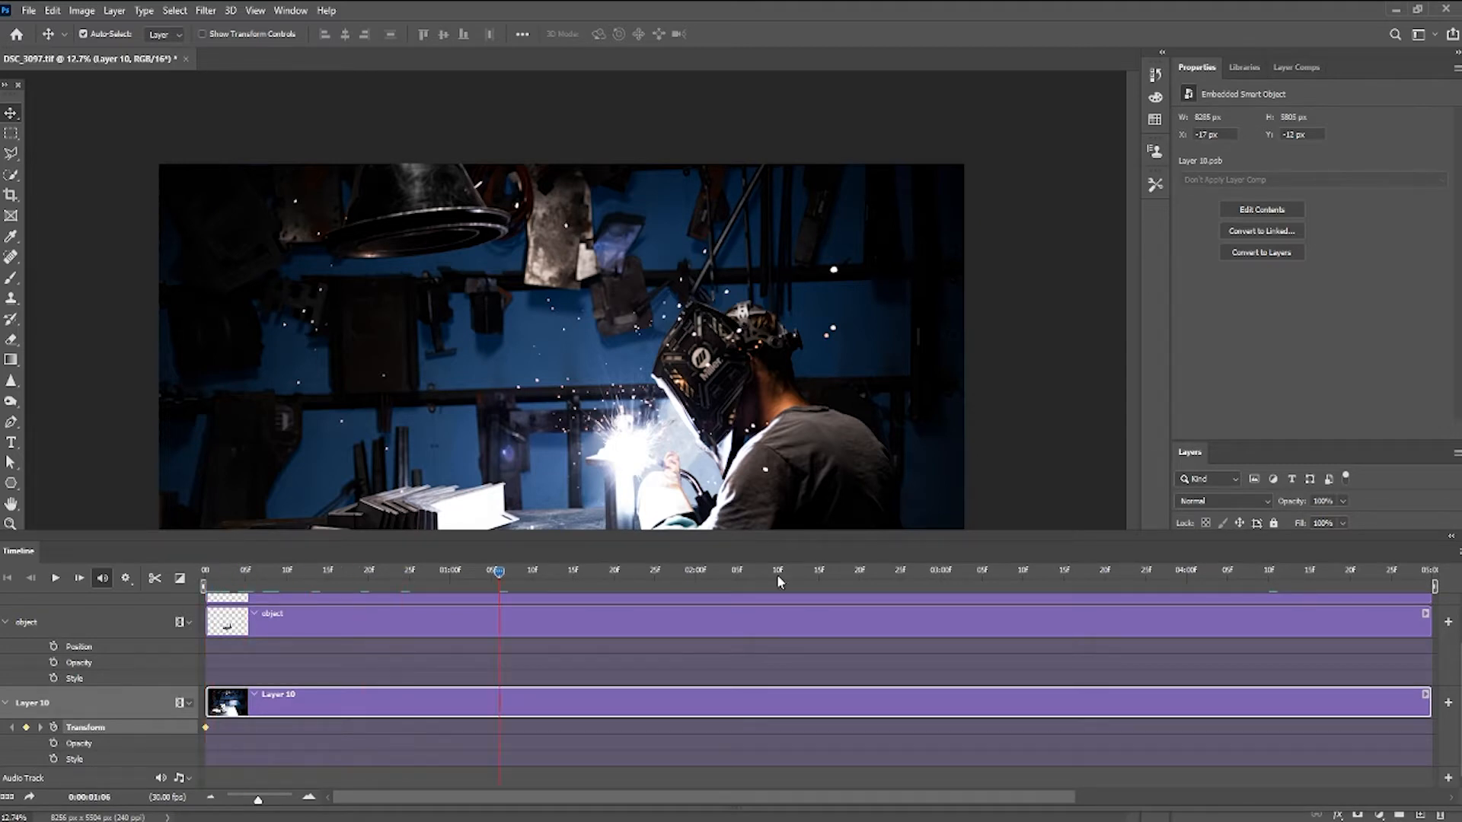
- Move the playhead to the end of the timeline and start a Free Transform on Layer 10
left_click_drag(1415, 579, 1445, 580)
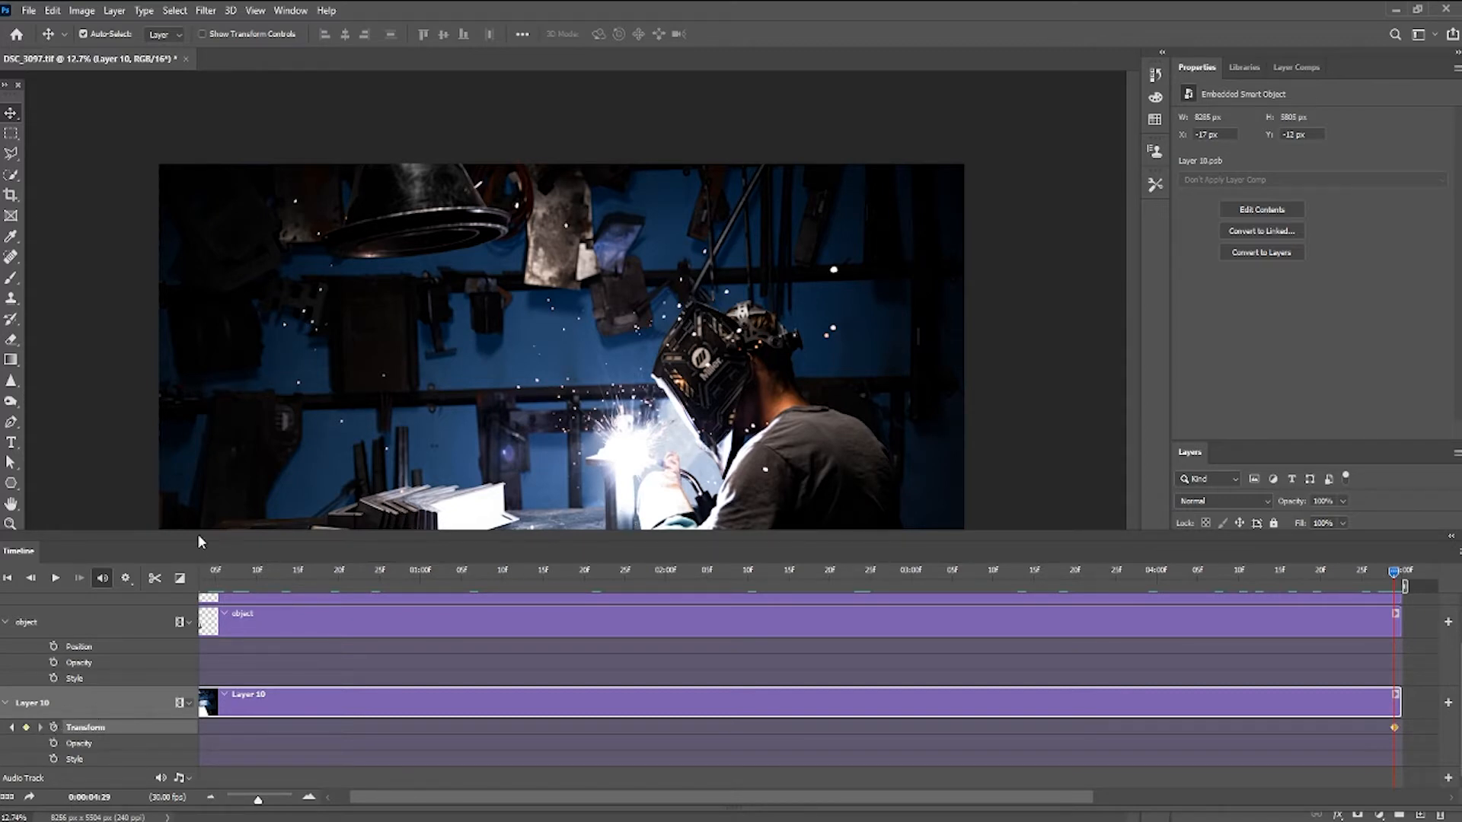
left_click(1453, 539)
key("ctrl+t")
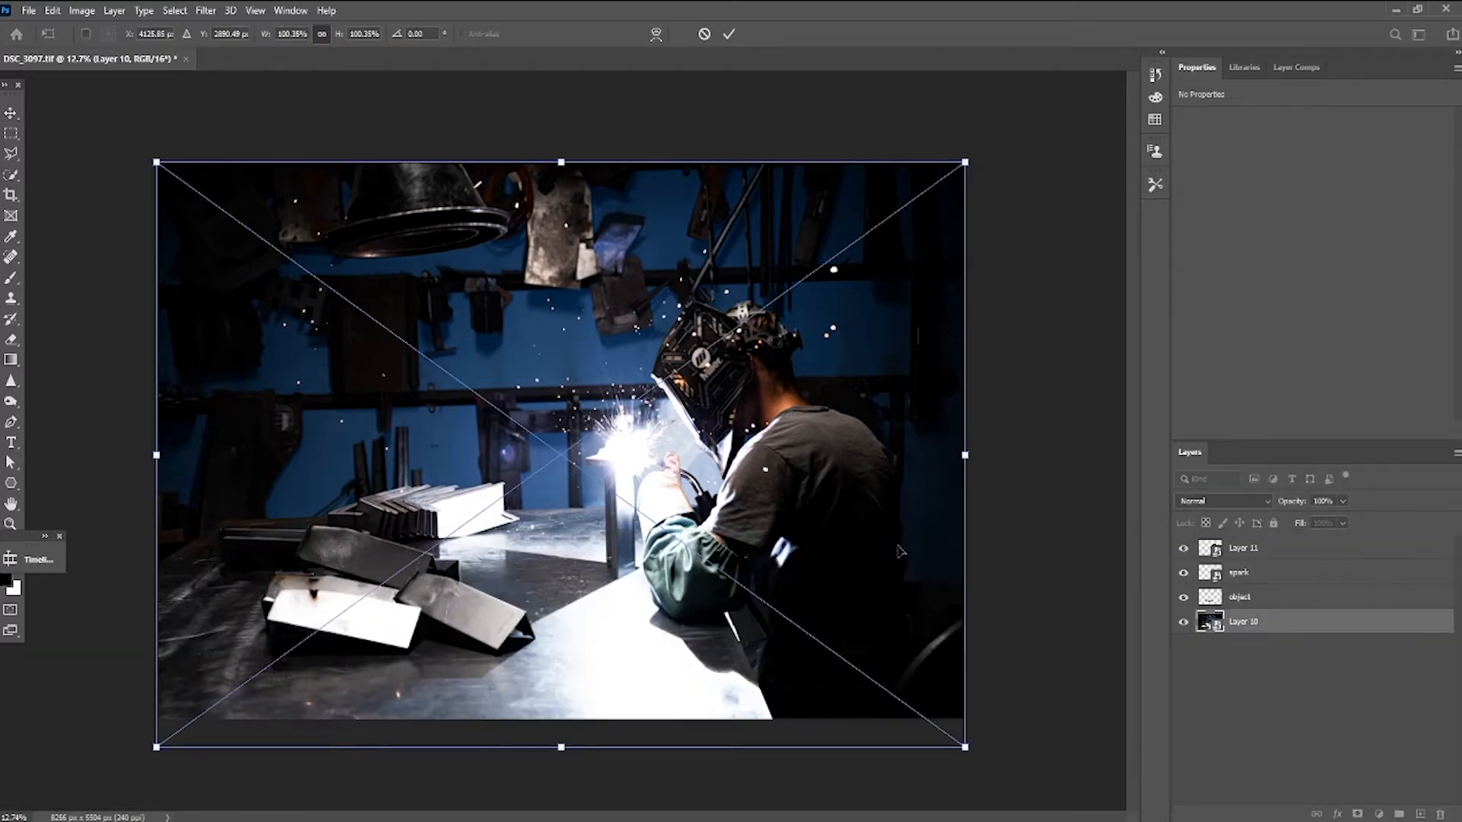
left_click_drag(966, 749, 966, 747)
left_click_drag(151, 165, 122, 145)
key("ctrl+z")
left_click_drag(965, 162, 991, 144)
key("ctrl+z")
left_click_drag(157, 162, 95, 108)
key("ctrl+z")
- Scale Layer 10 slightly larger from its corner and commit the transform as the end keyframe
left_click_drag(977, 744, 989, 778)
key("Return")
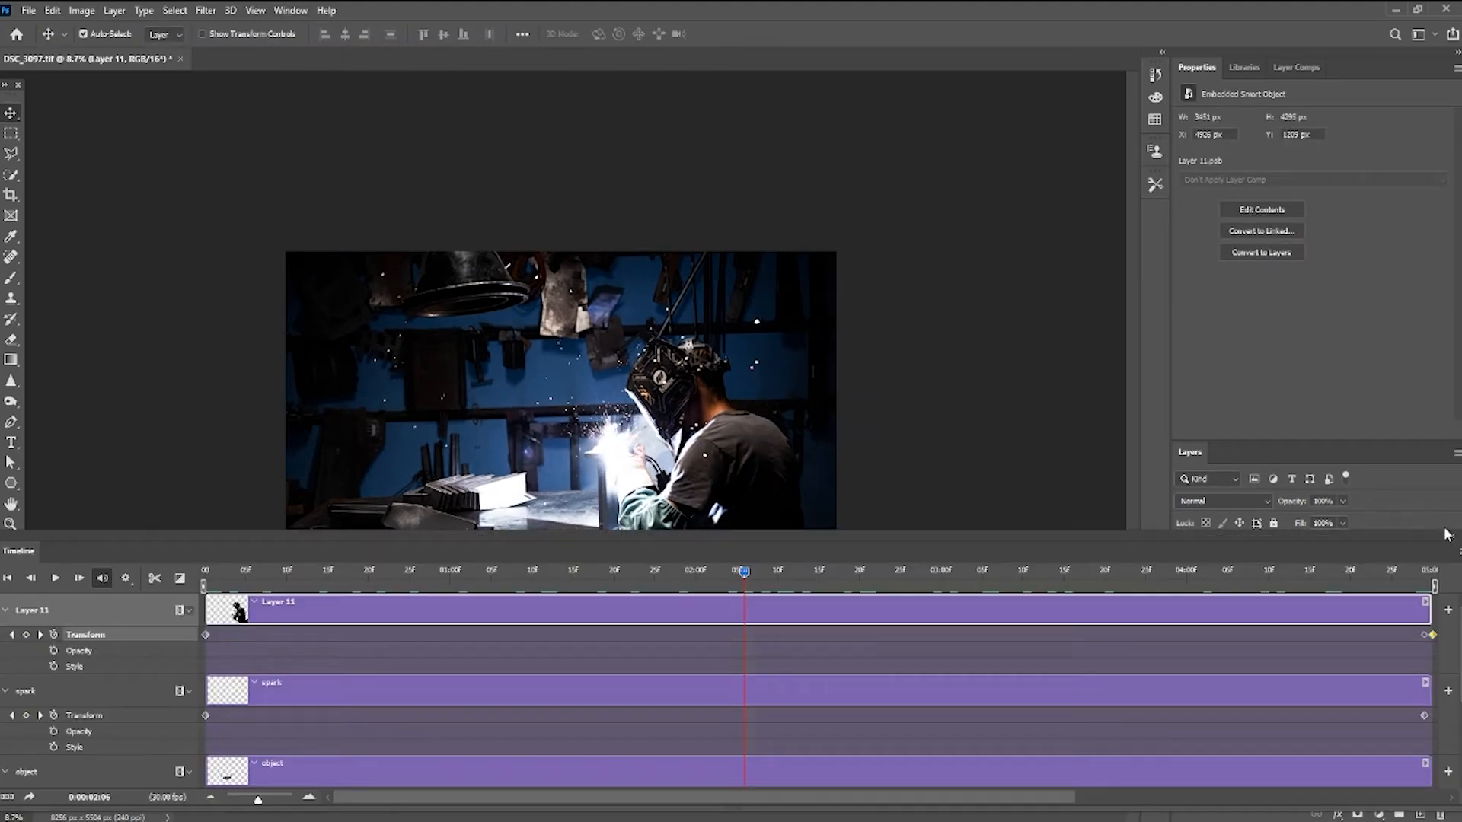
left_click(1450, 541)
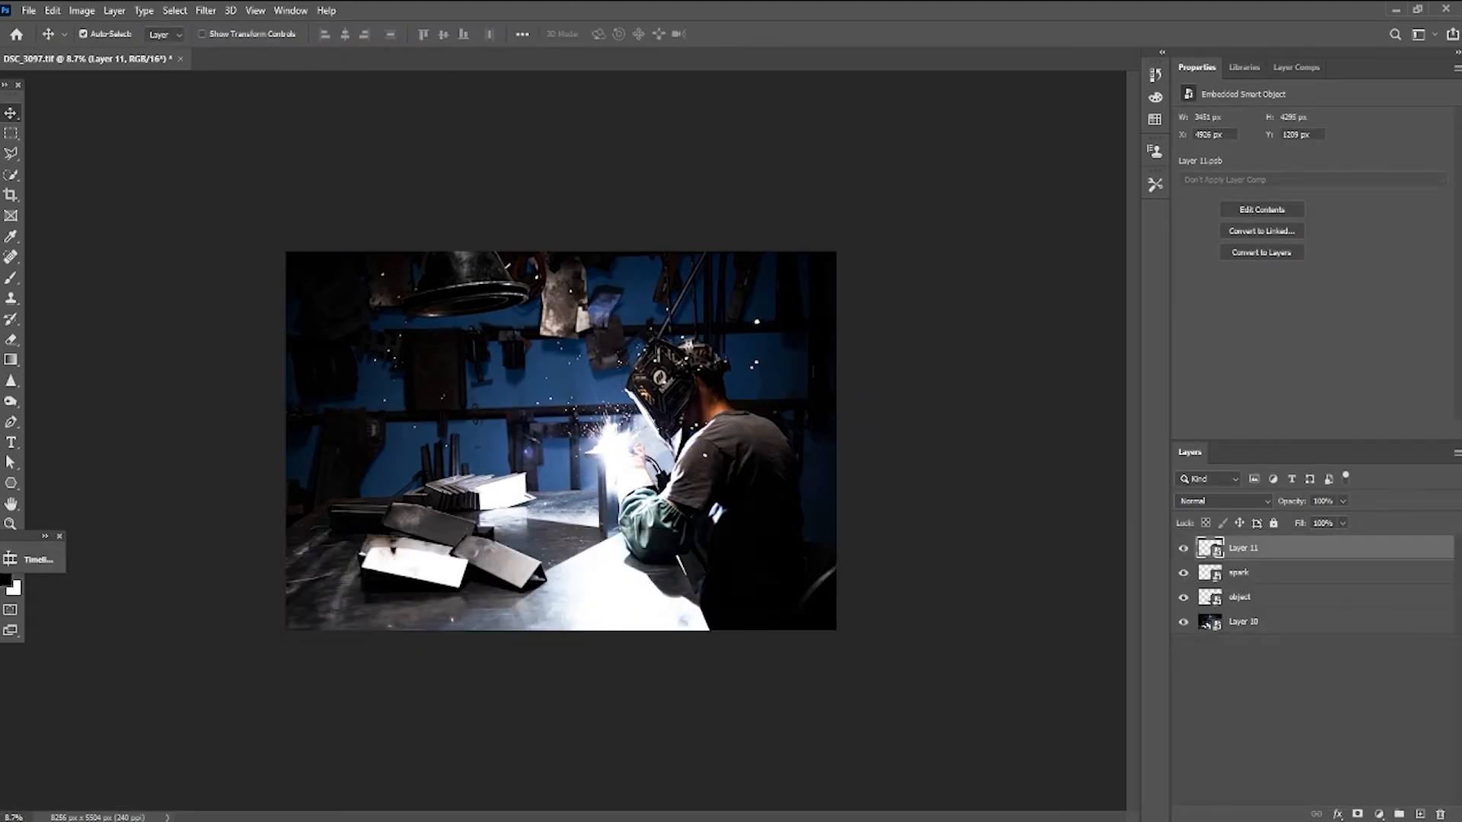